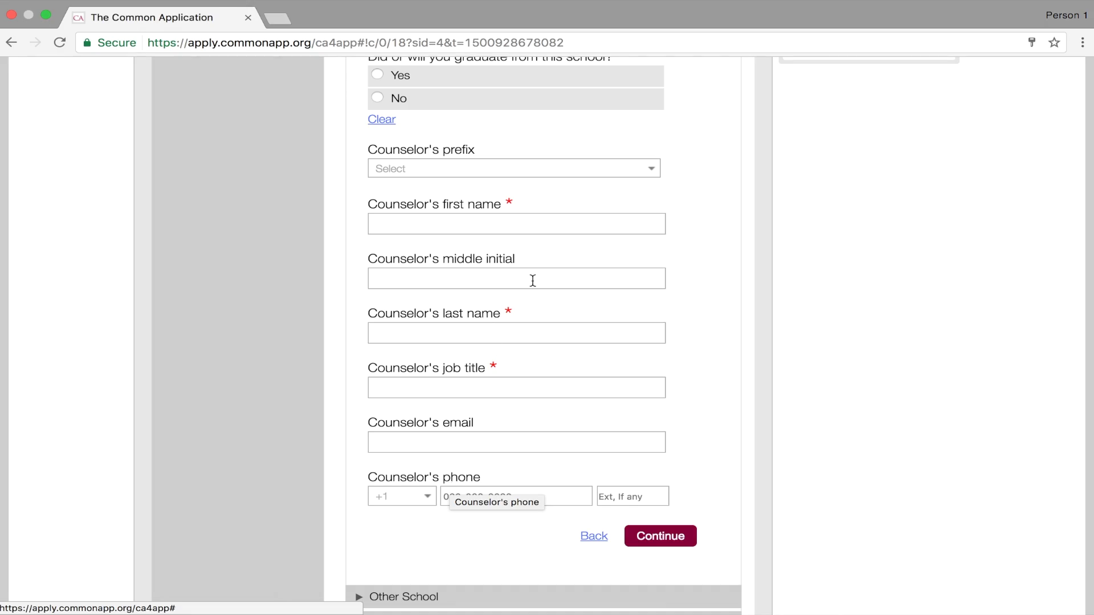
Review the counselor questions, and view the college-count choices in the College & Universities section
scroll(533, 280, "up", 3)
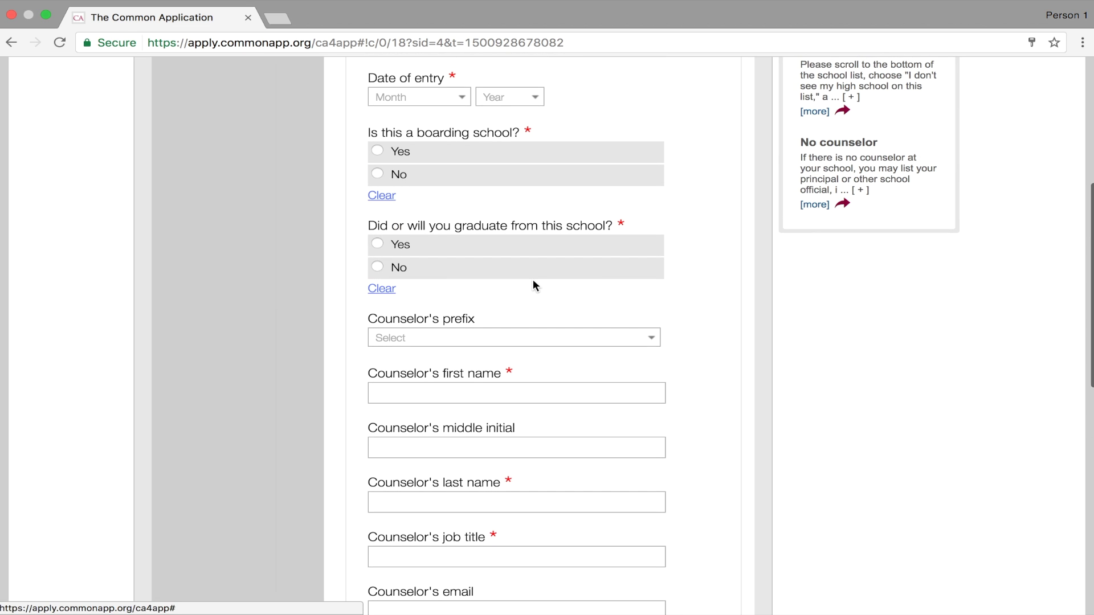
scroll(535, 285, "down", 3)
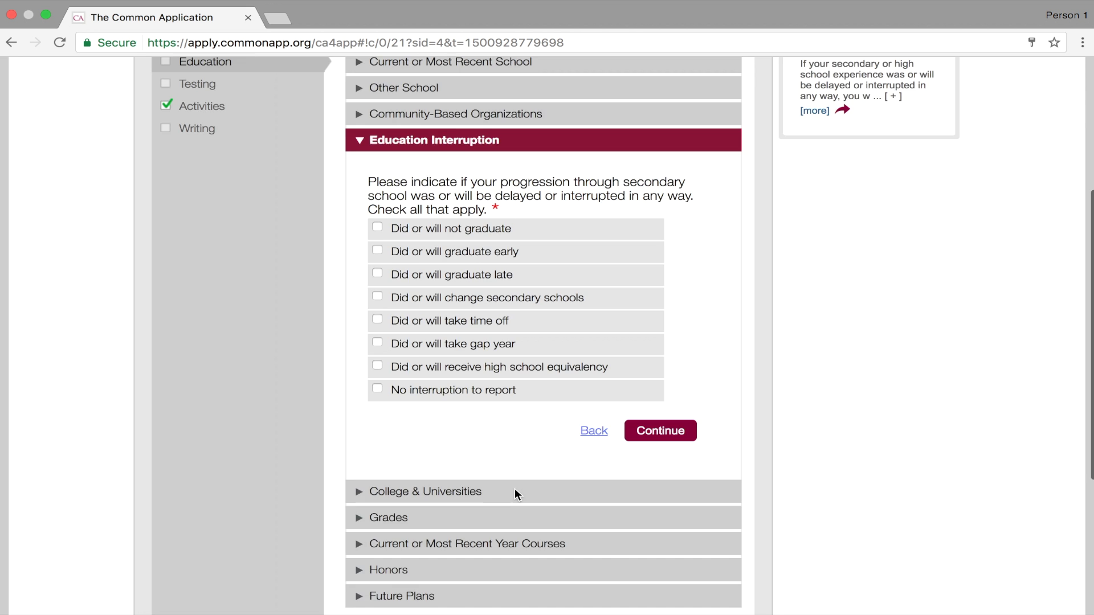
left_click(515, 488)
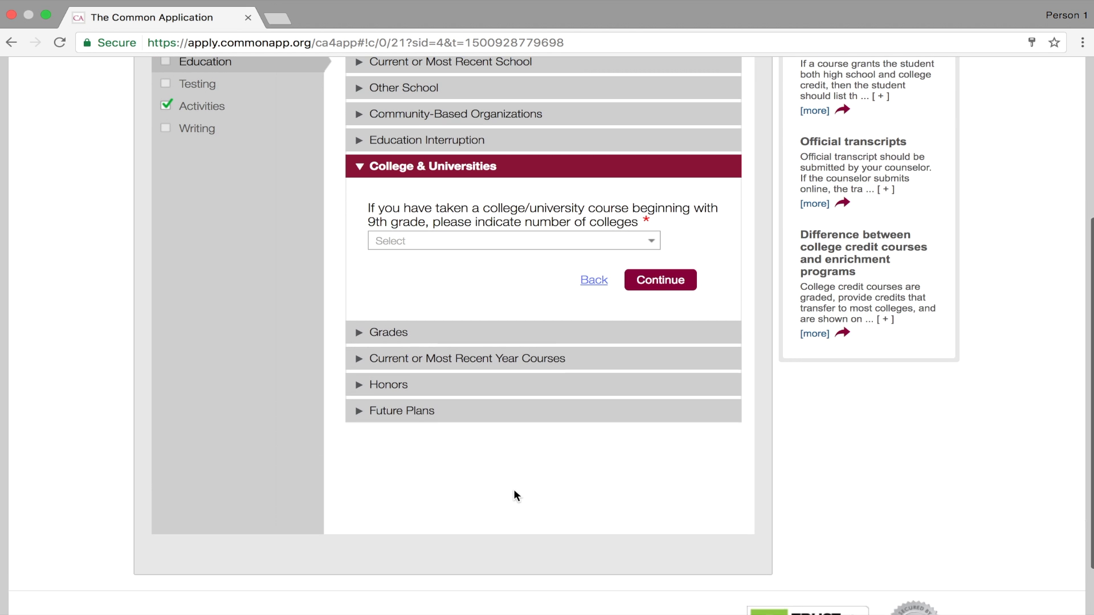
scroll(528, 291, "up", 3)
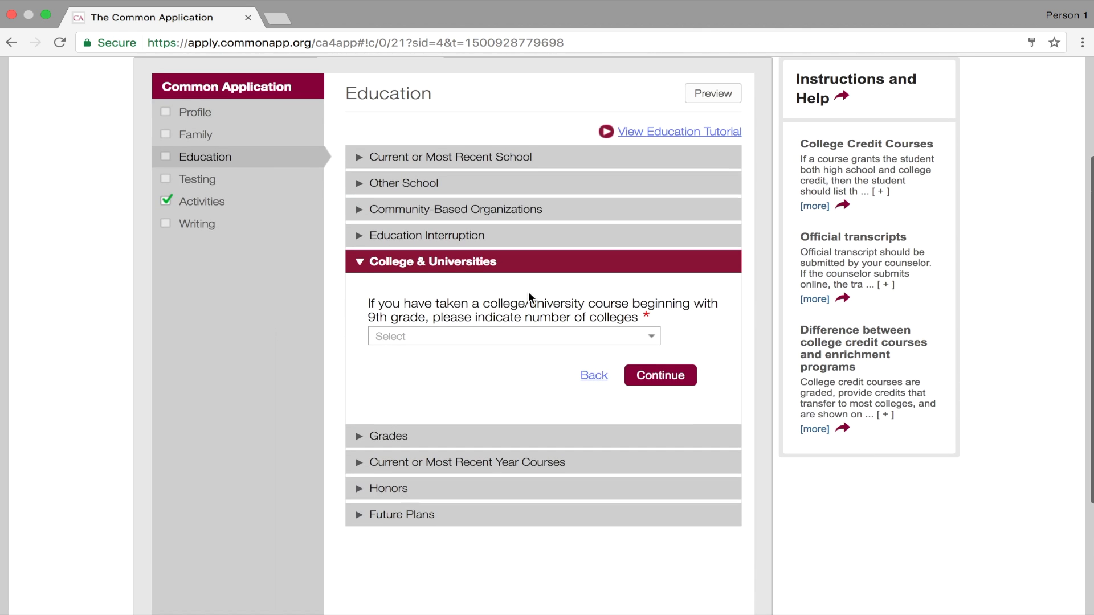
left_click(551, 337)
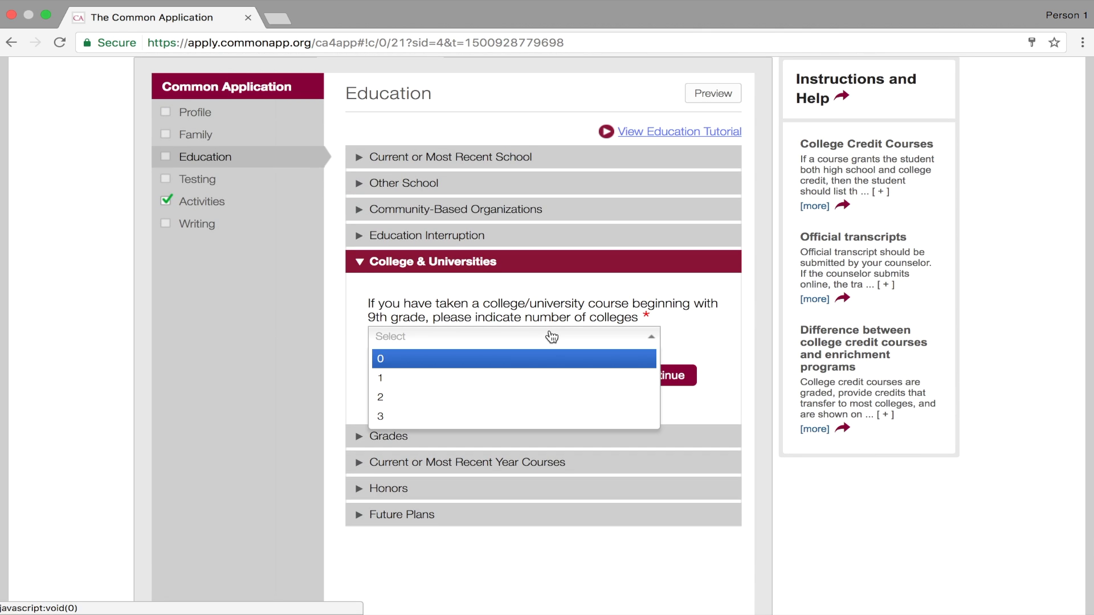
left_click(563, 287)
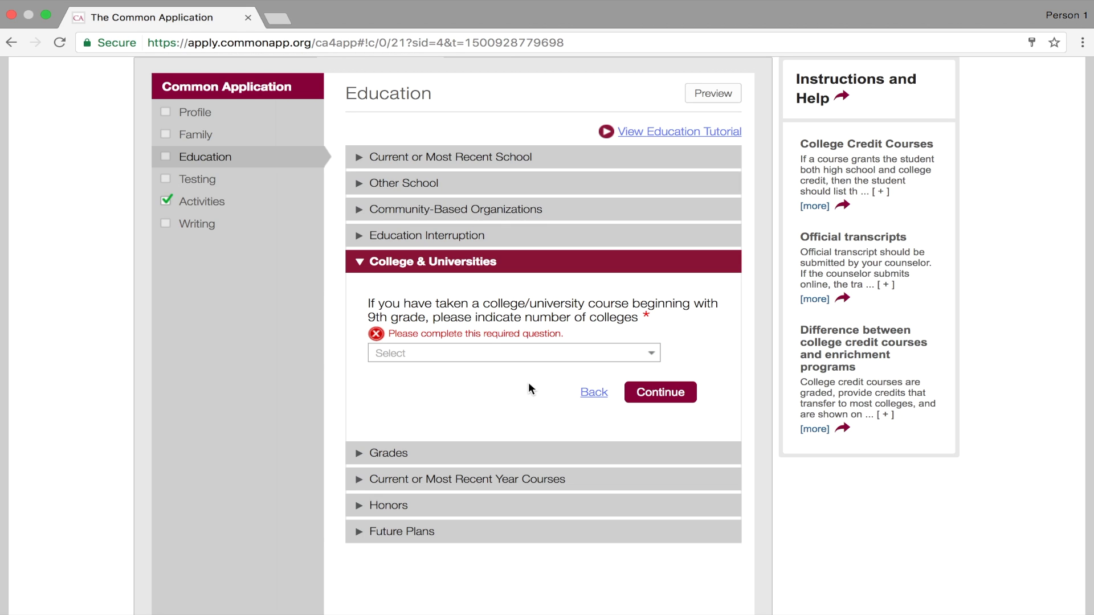
Open the Grades section and examine the class rank reporting choices, graduating class size and cumulative GPA questions
left_click(510, 453)
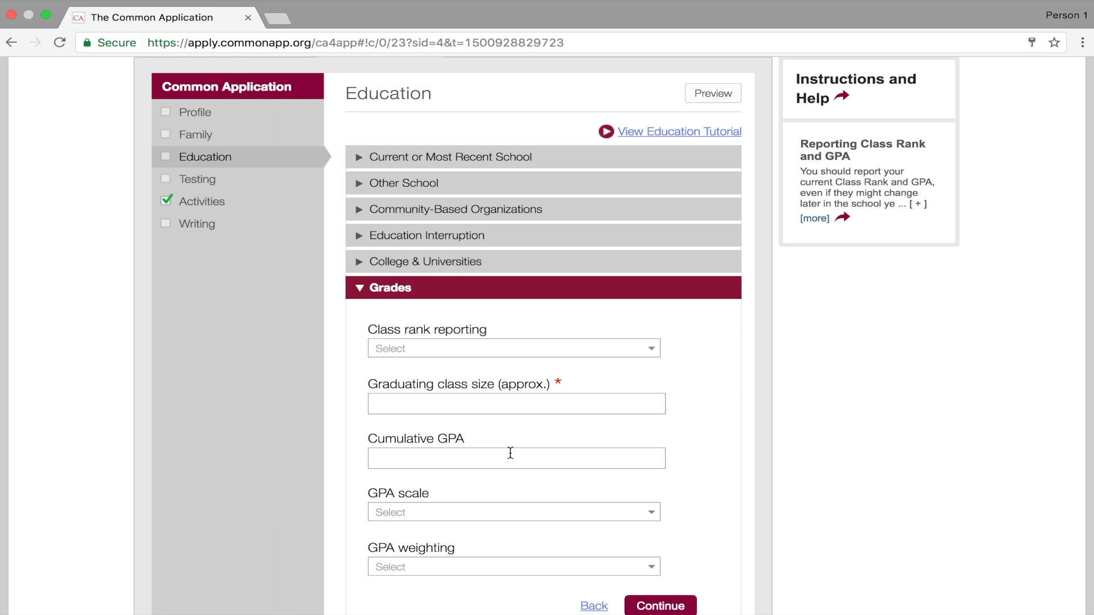
scroll(510, 453, "down", 3)
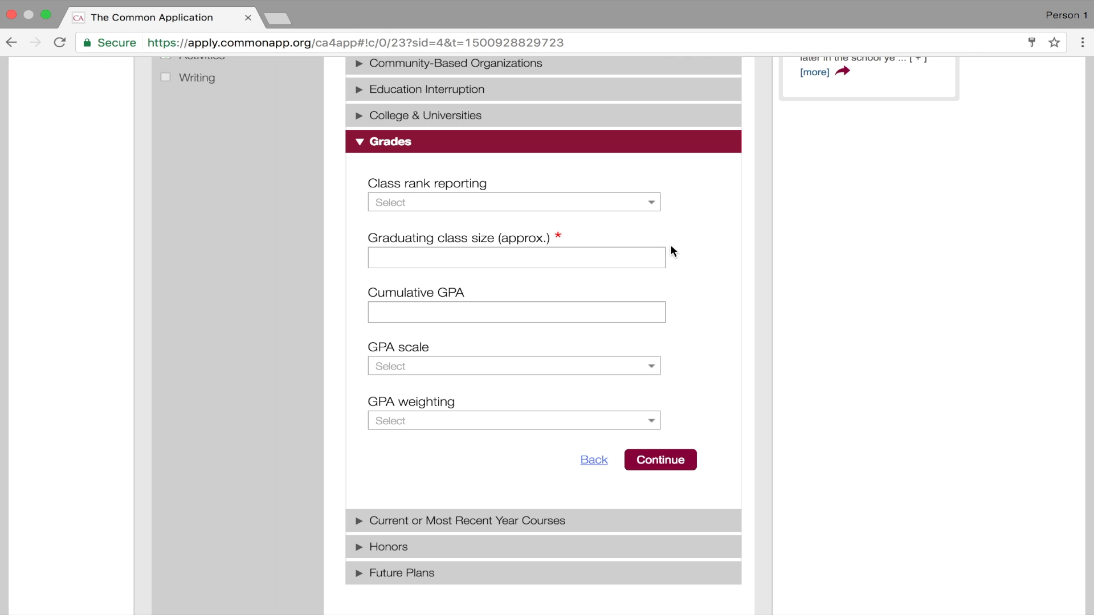
left_click(651, 206)
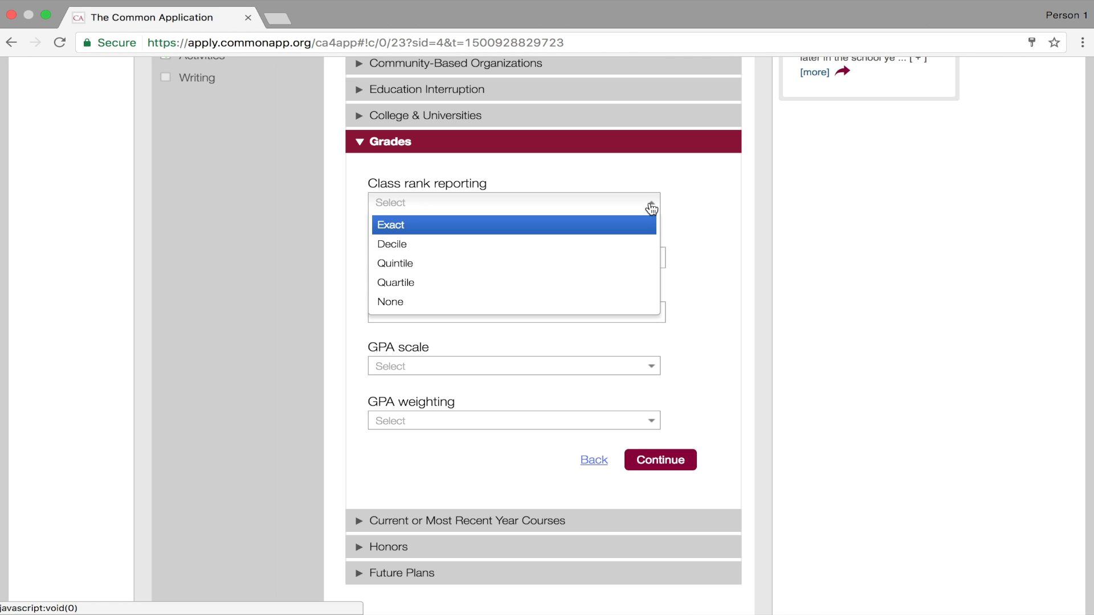
left_click(650, 208)
left_click(620, 264)
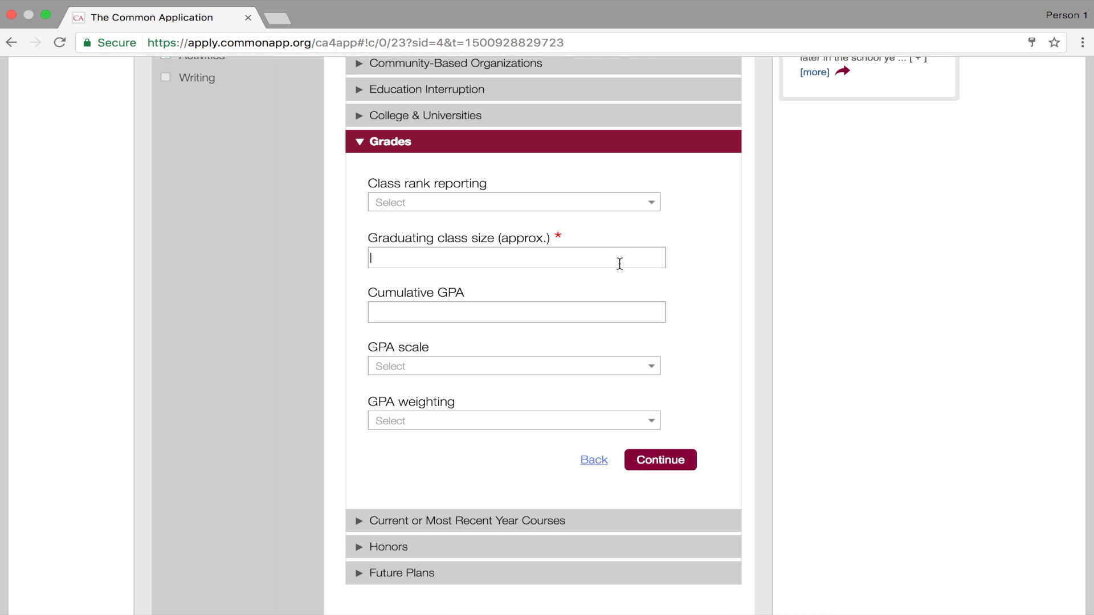
left_click(537, 314)
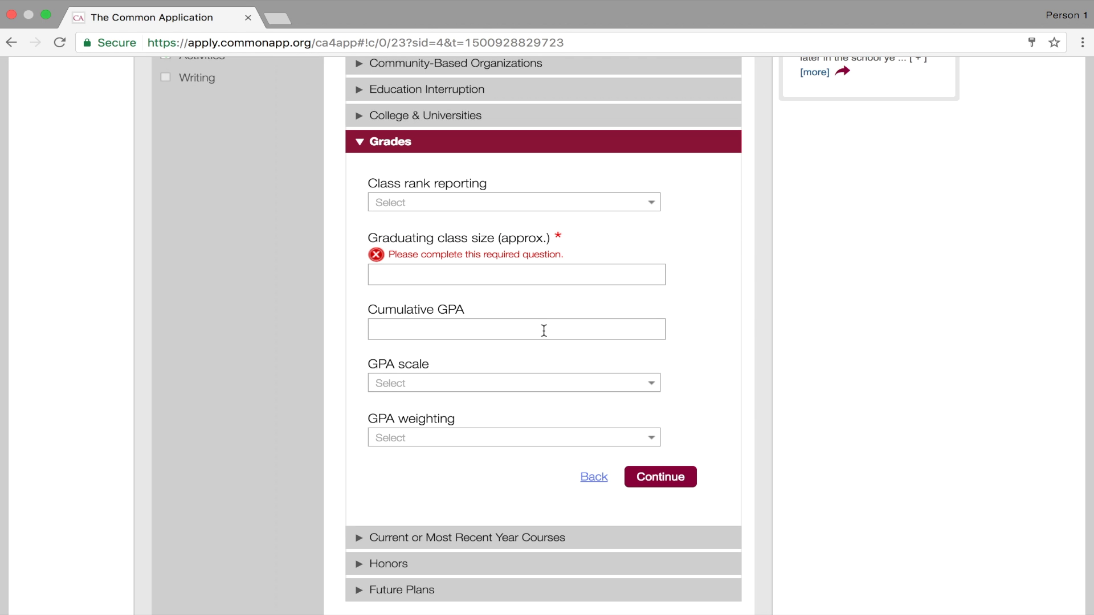
Examine the available choices for GPA scale and GPA weighting in the Grades section
left_click(530, 388)
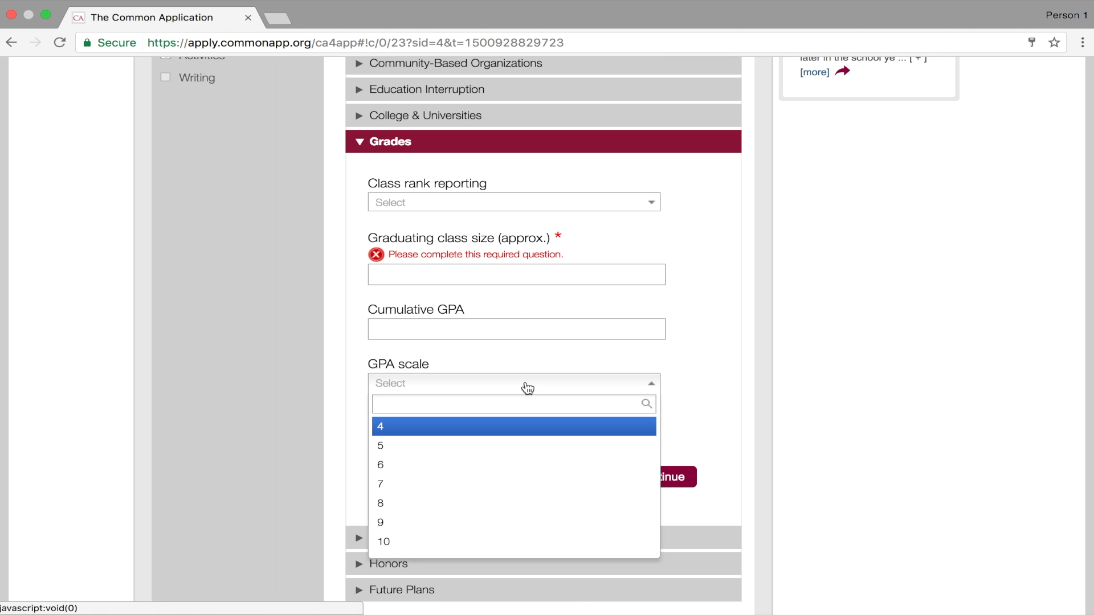
scroll(529, 465, "down", 5)
scroll(524, 476, "down", 2)
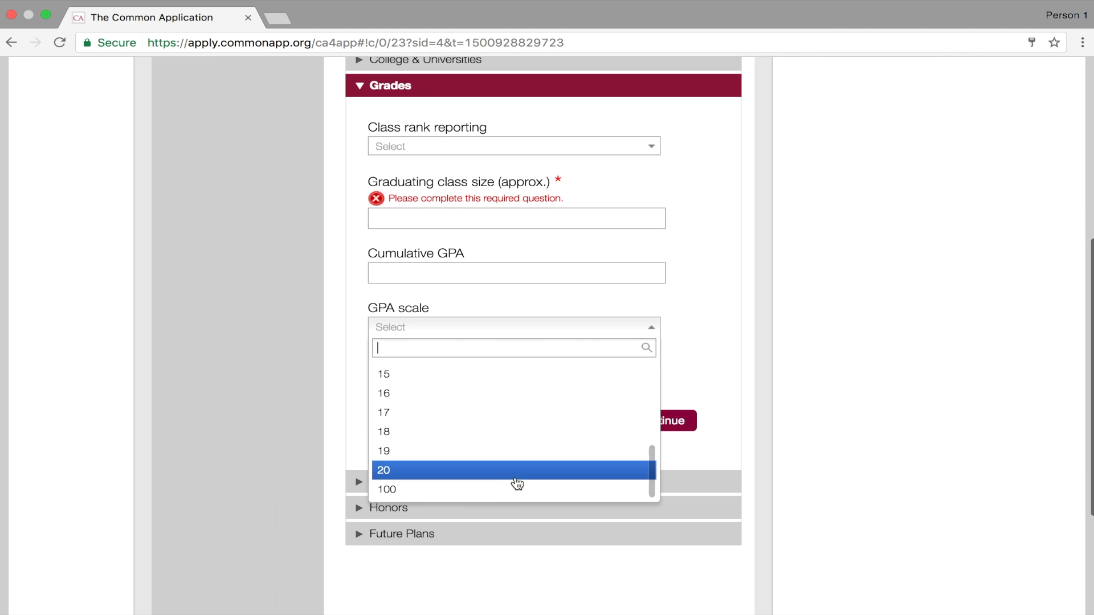
left_click(712, 328)
left_click(507, 390)
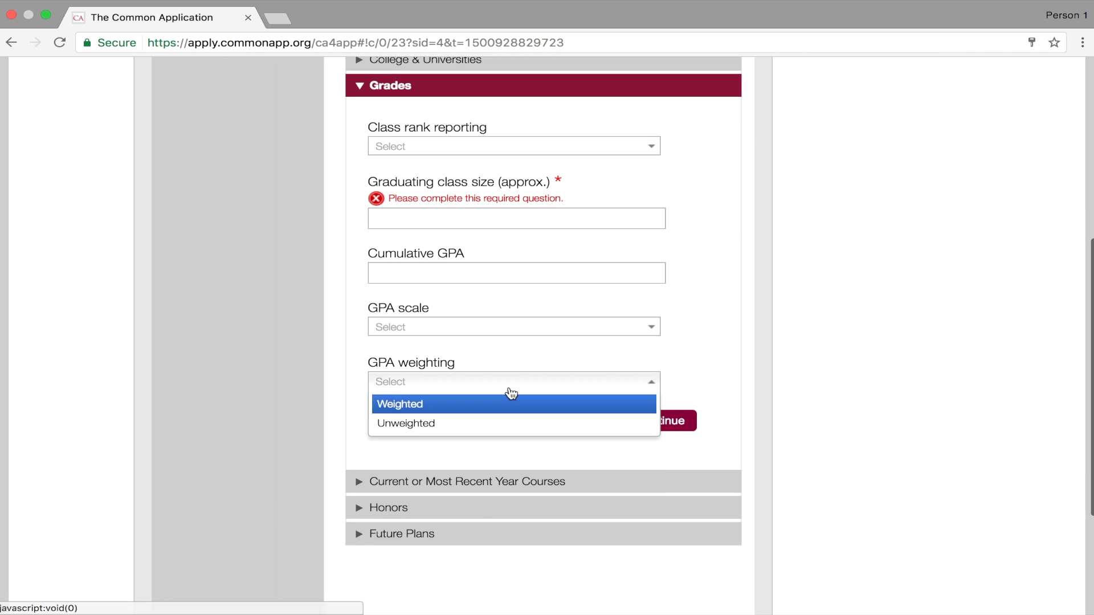
left_click(507, 390)
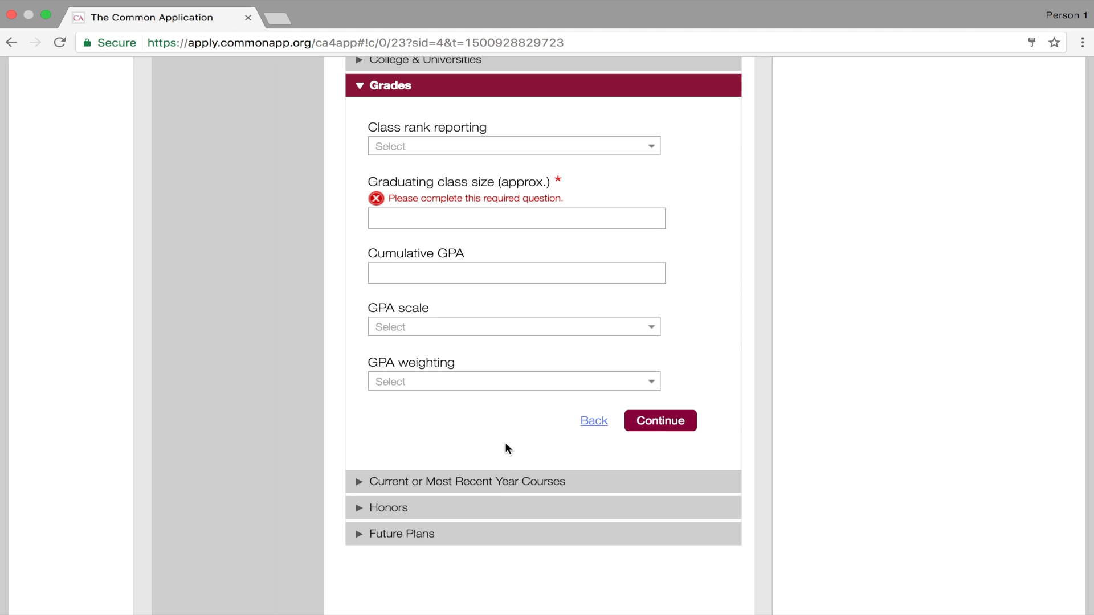
Open the Current or Most Recent Year Courses section and view the choices for course count and scheduling system
left_click(507, 484)
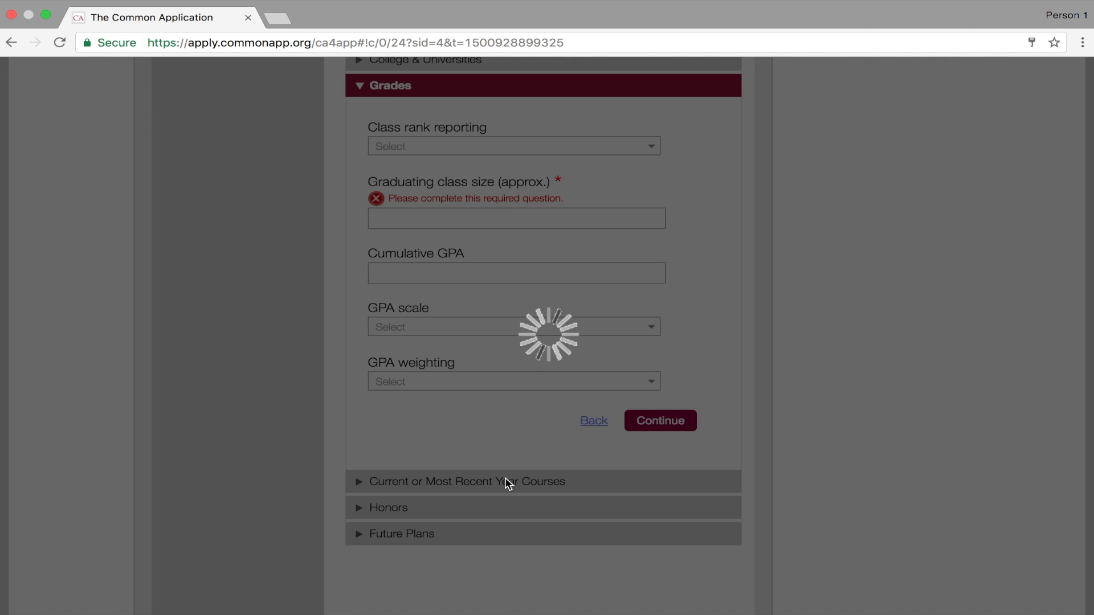
scroll(465, 212, "up", 3)
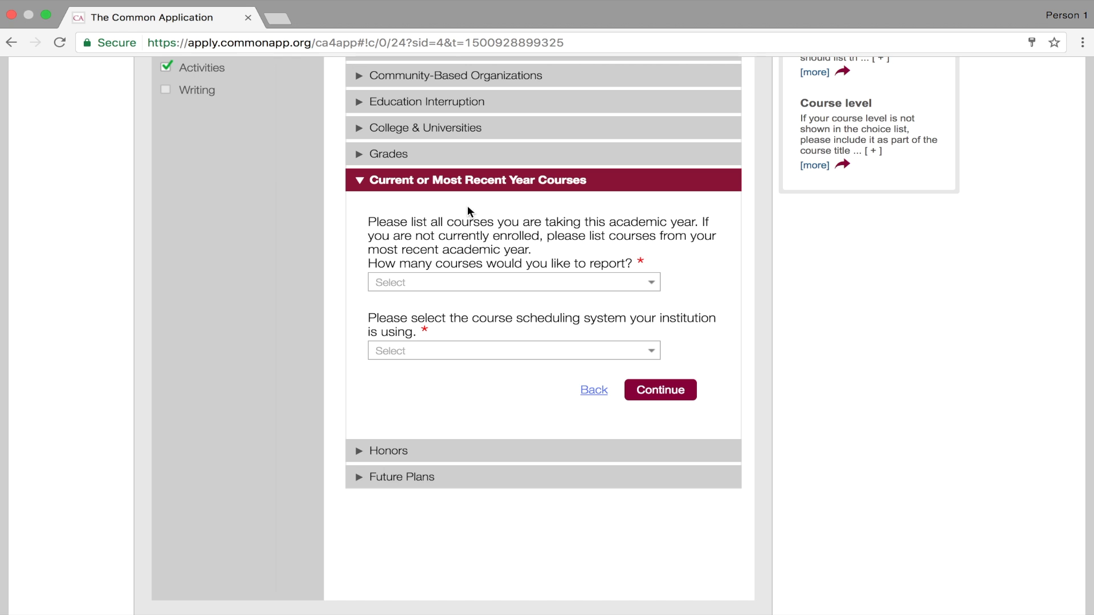
left_click(459, 283)
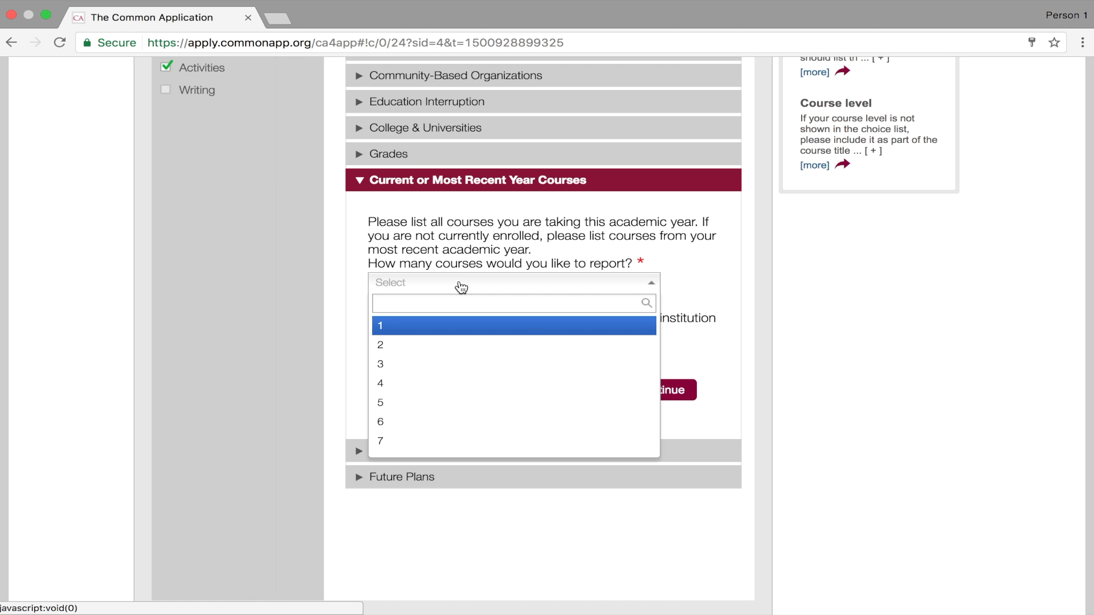
scroll(457, 433, "down", 1)
scroll(453, 453, "down", 5)
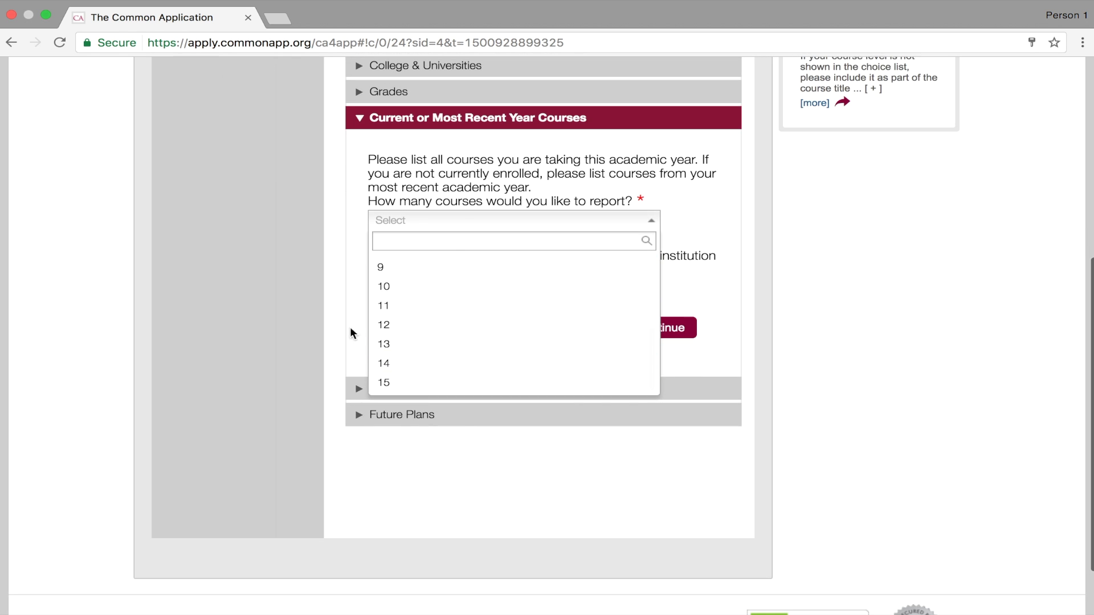
left_click(340, 325)
left_click(469, 305)
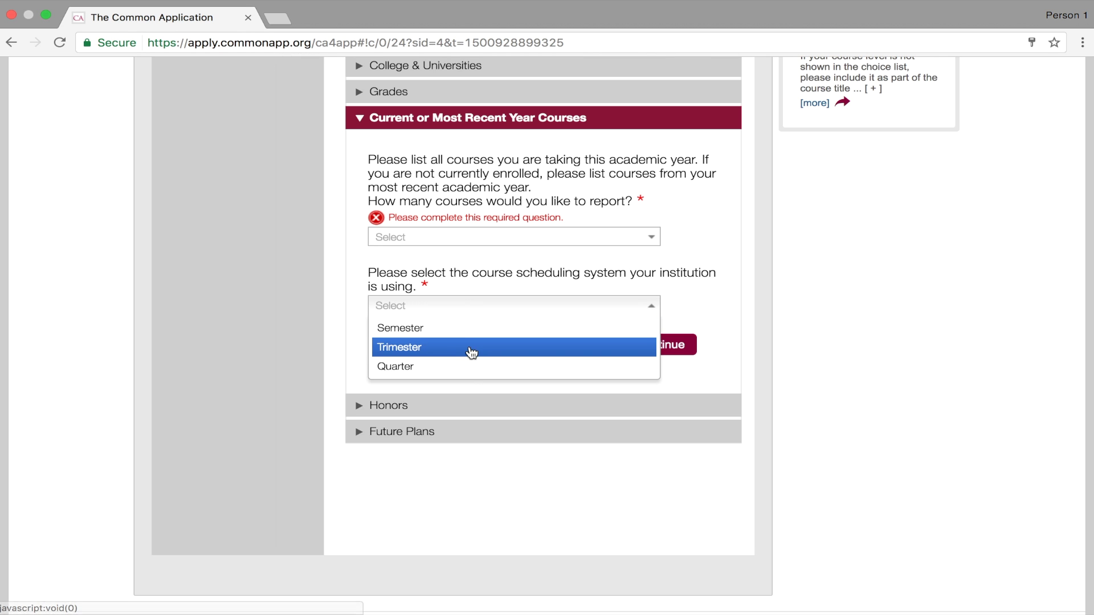
left_click(477, 272)
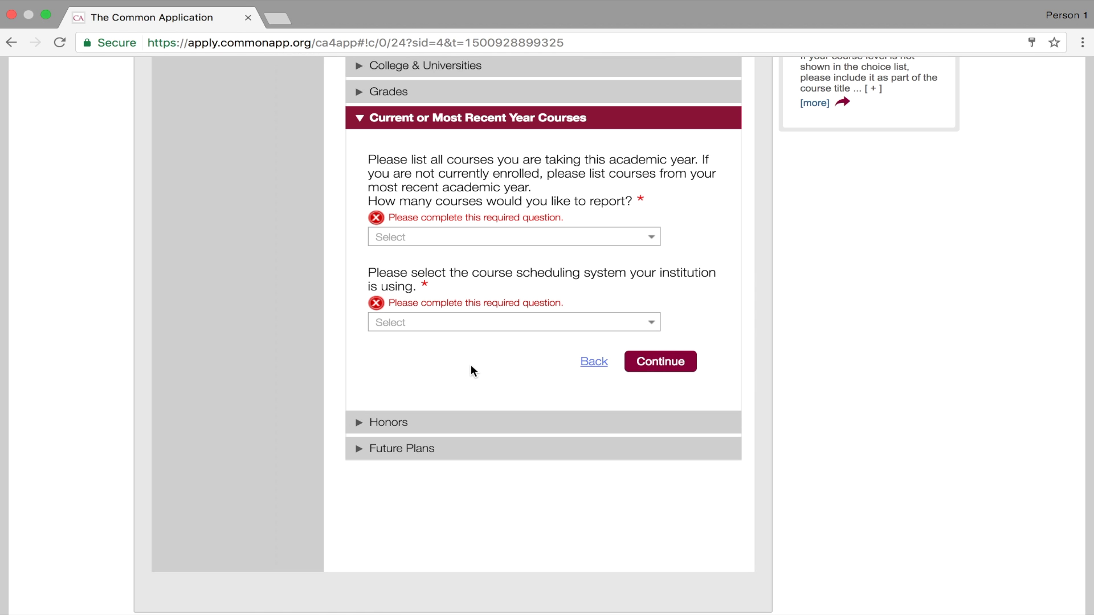
Set the number of courses to report to 1 and check the course scheduling system choices
scroll(470, 370, "up", 1)
left_click(472, 279)
left_click(472, 320)
left_click(473, 346)
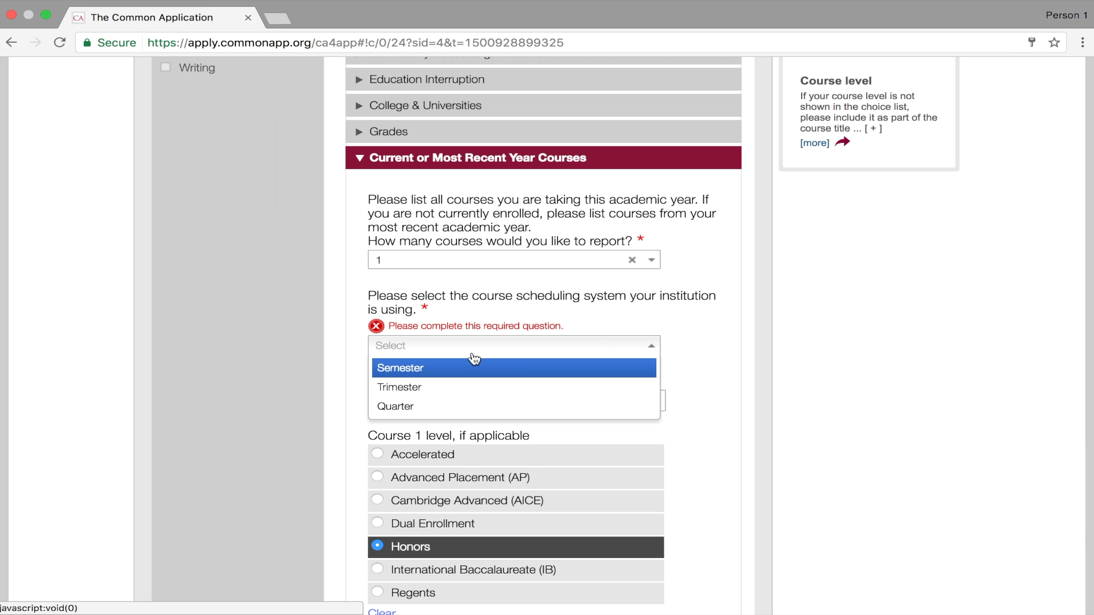
left_click(653, 307)
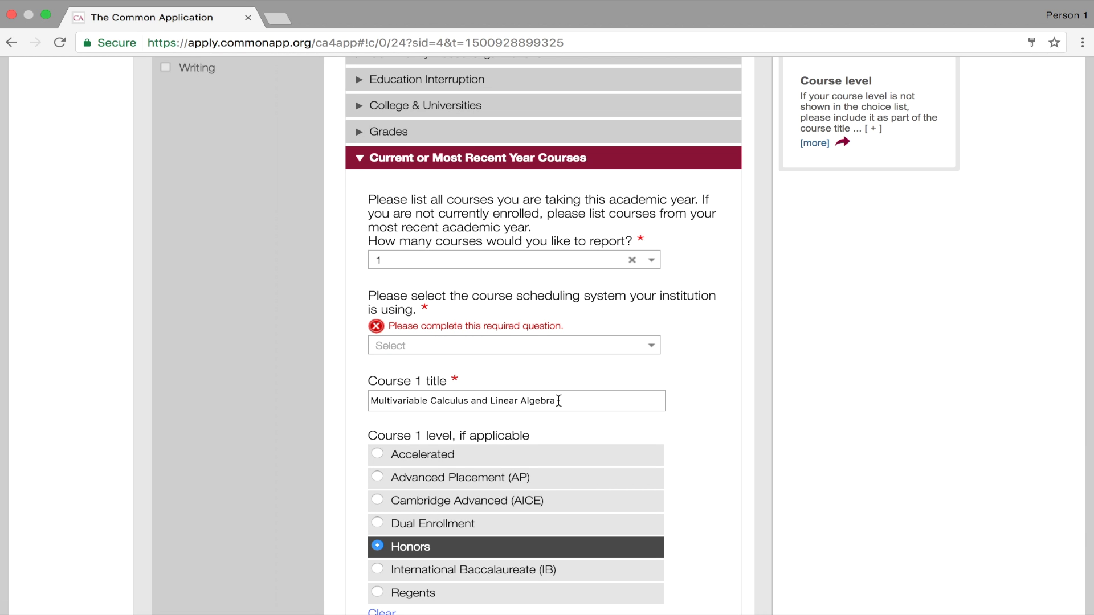
Review the Course 1 title and level questions together with the course scheduling system choices
scroll(559, 405, "down", 3)
scroll(558, 407, "up", 2)
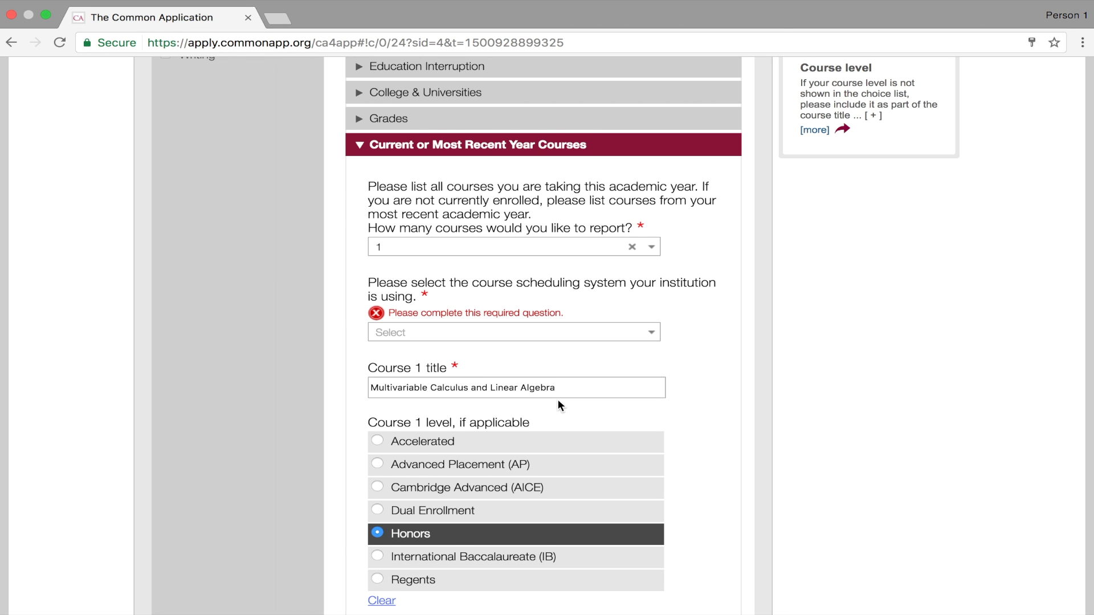
scroll(558, 405, "down", 1)
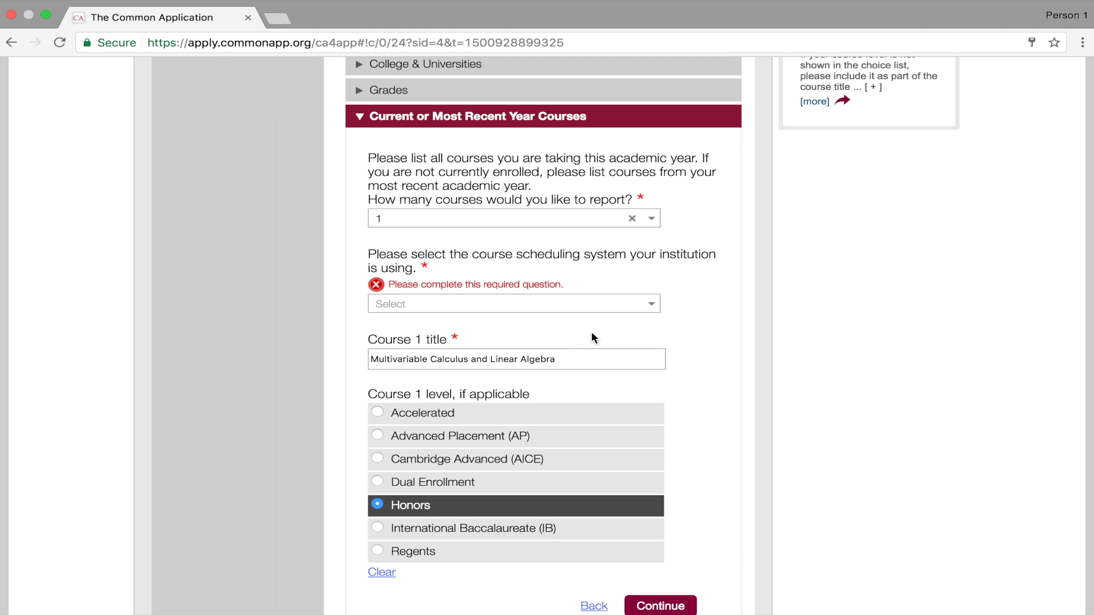
left_click(612, 312)
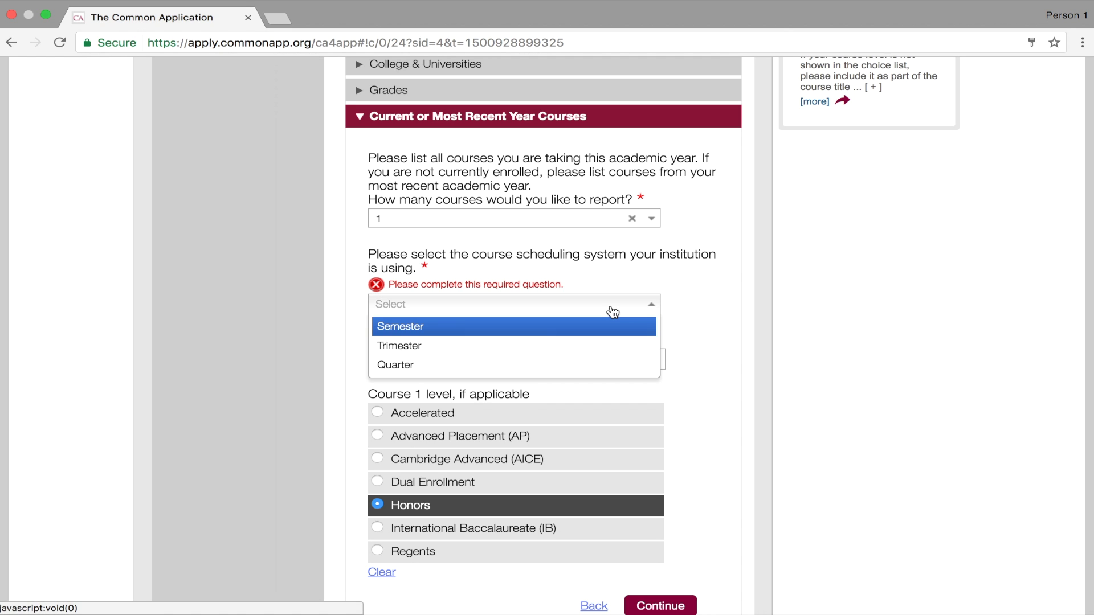
left_click(690, 335)
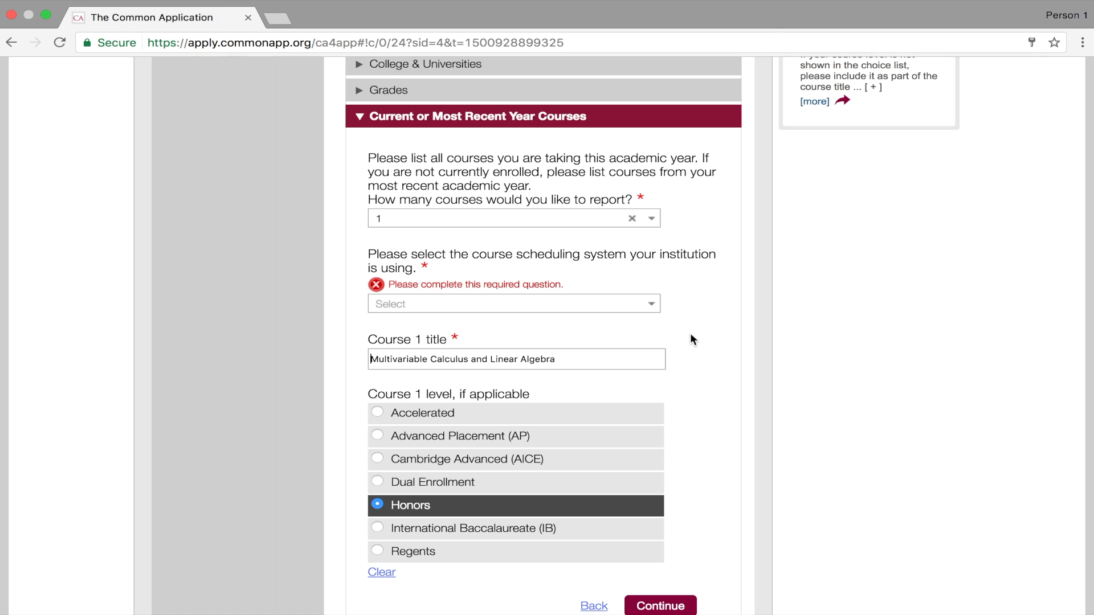
left_click(639, 502)
Open the Honors section, set the number of honors to 2, and check the levels of recognition for the entries
scroll(621, 378, "down", 3)
left_click(481, 510)
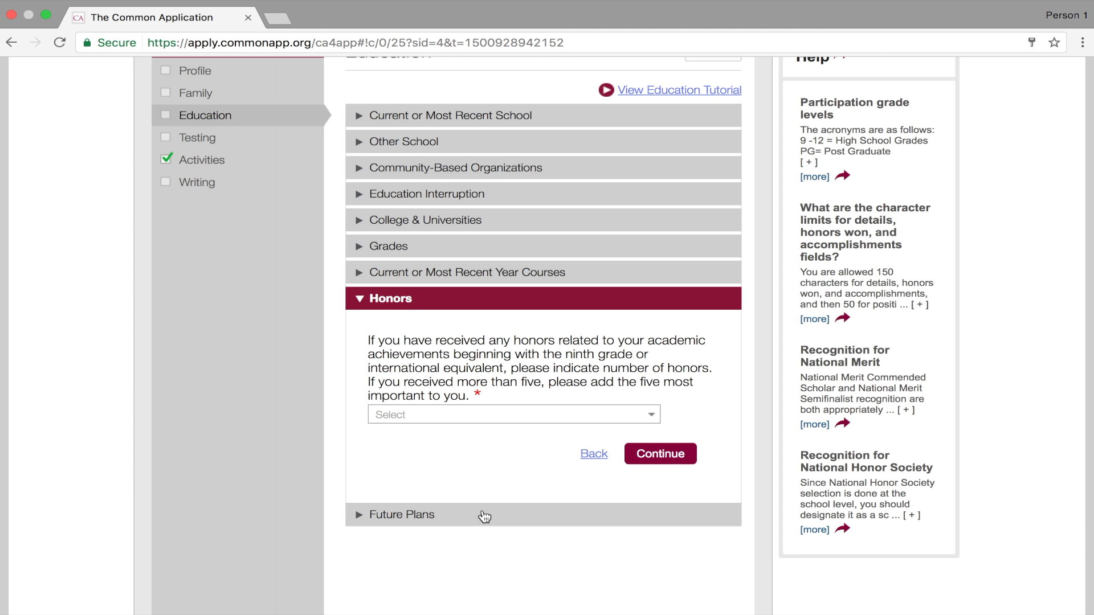
left_click(527, 422)
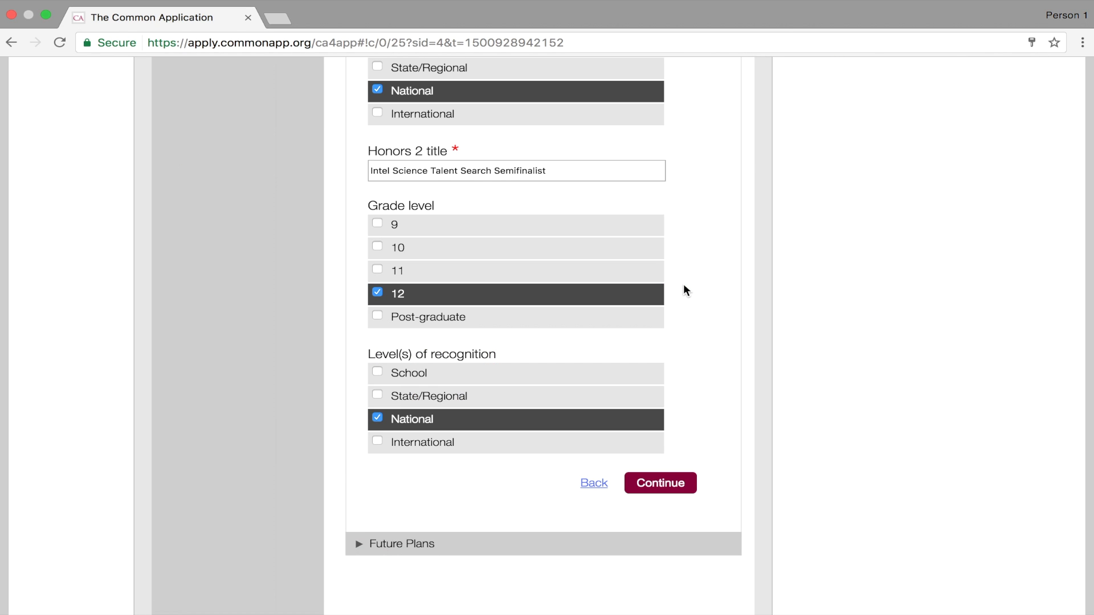
left_click_drag(368, 352, 525, 348)
left_click(524, 342)
Open the Future Plans section and browse the list of career interest choices without choosing one
left_click(478, 540)
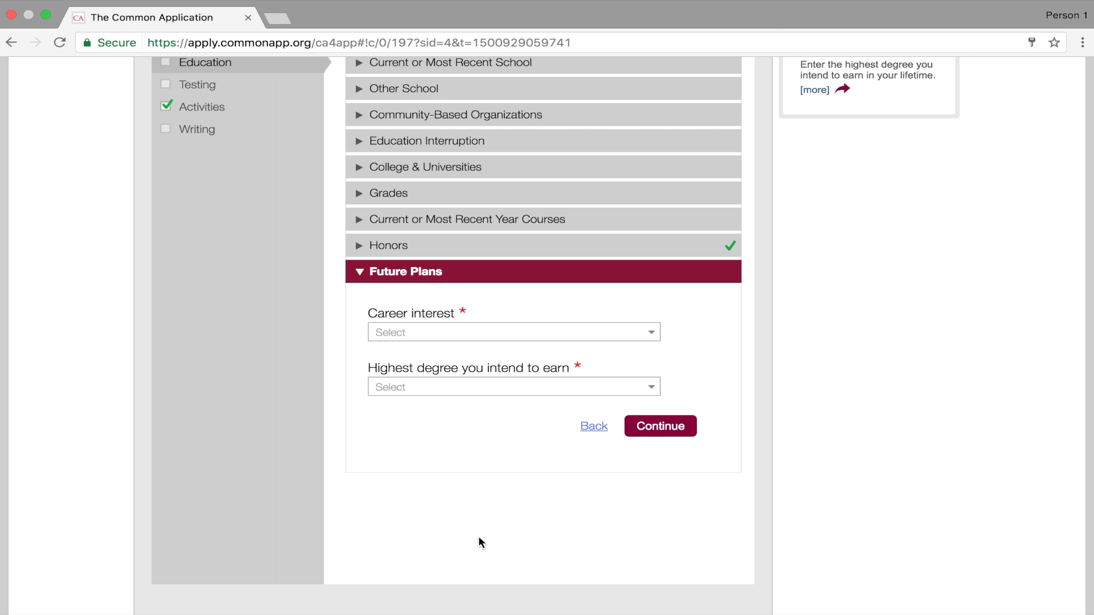
left_click(647, 332)
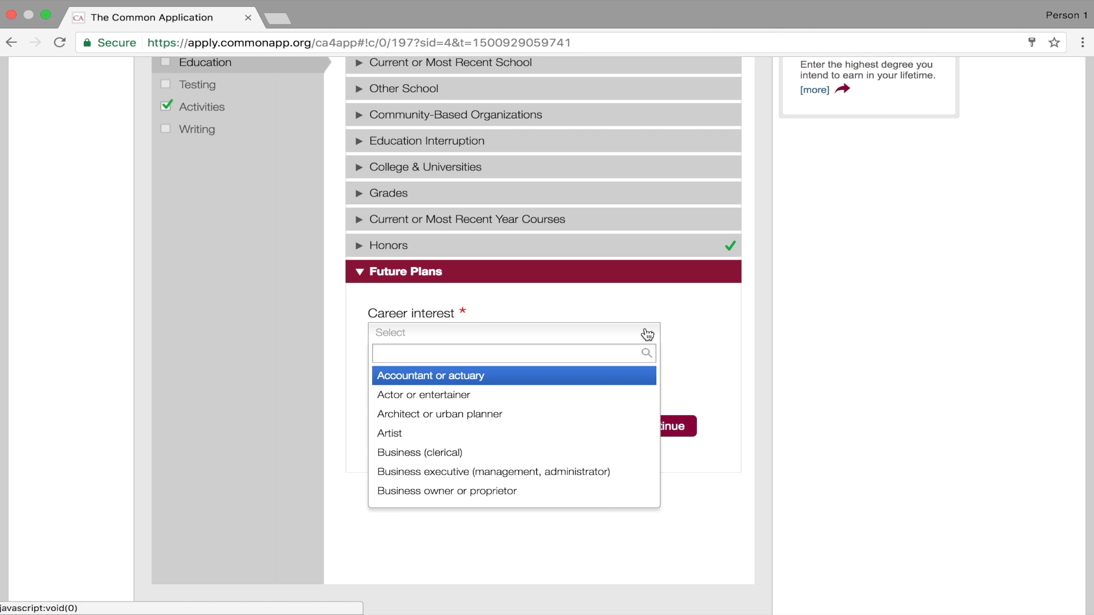
scroll(601, 479, "down", 15)
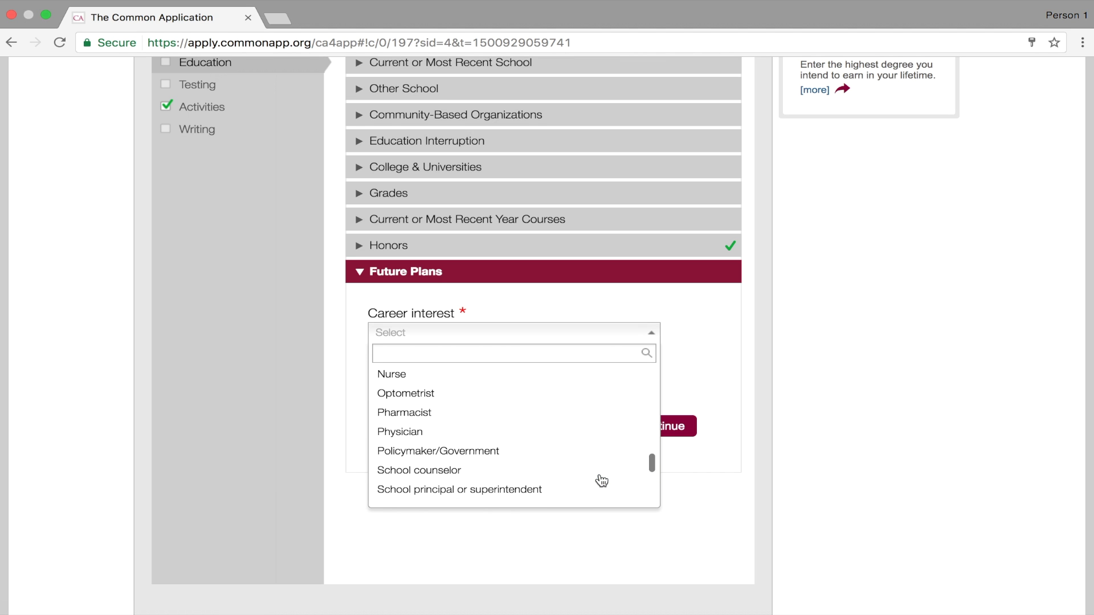
scroll(601, 480, "down", 3)
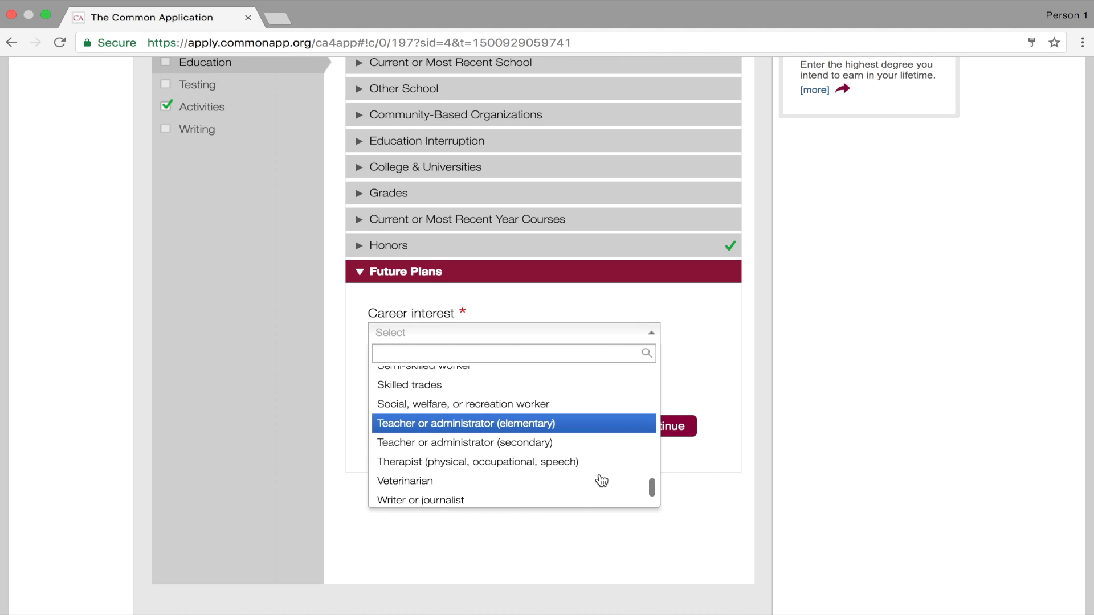
scroll(600, 479, "down", 3)
scroll(601, 478, "up", 15)
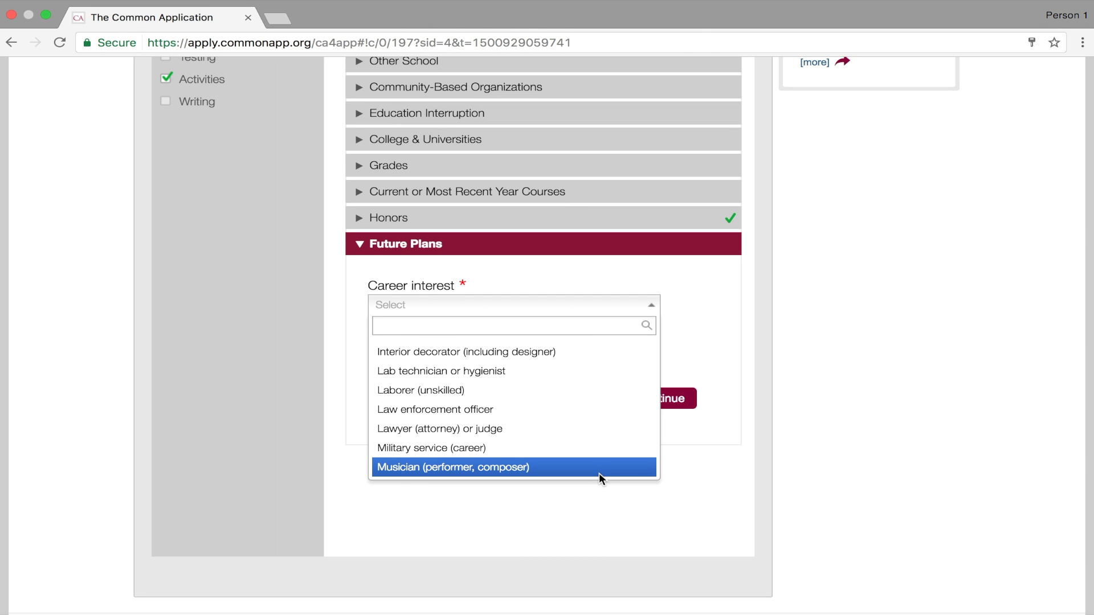
left_click(720, 326)
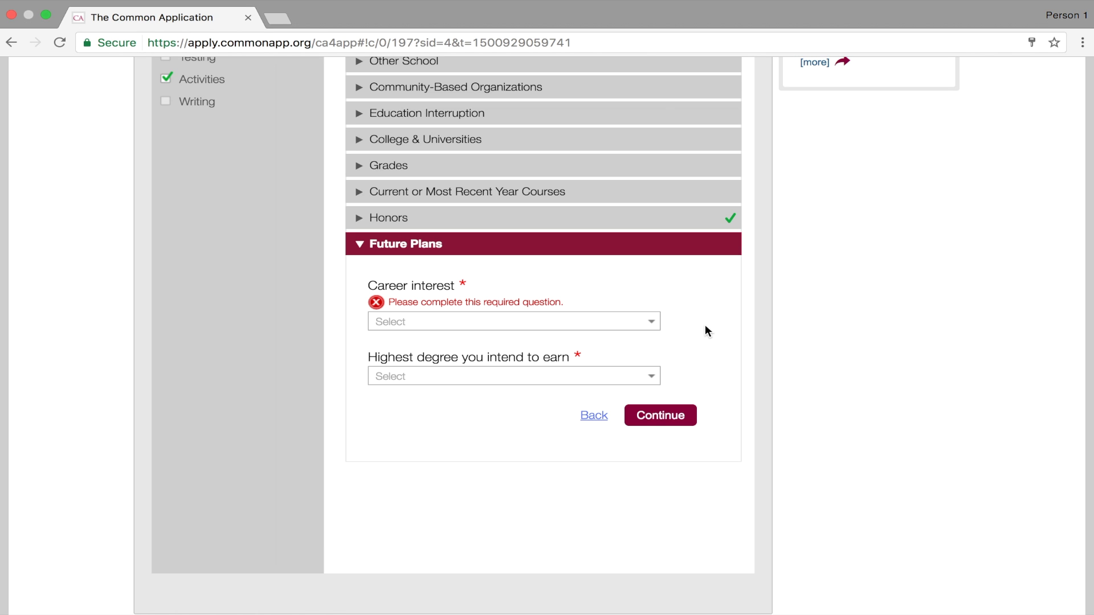
Check the degree choices for the highest degree intended in Future Plans without choosing one
left_click(620, 377)
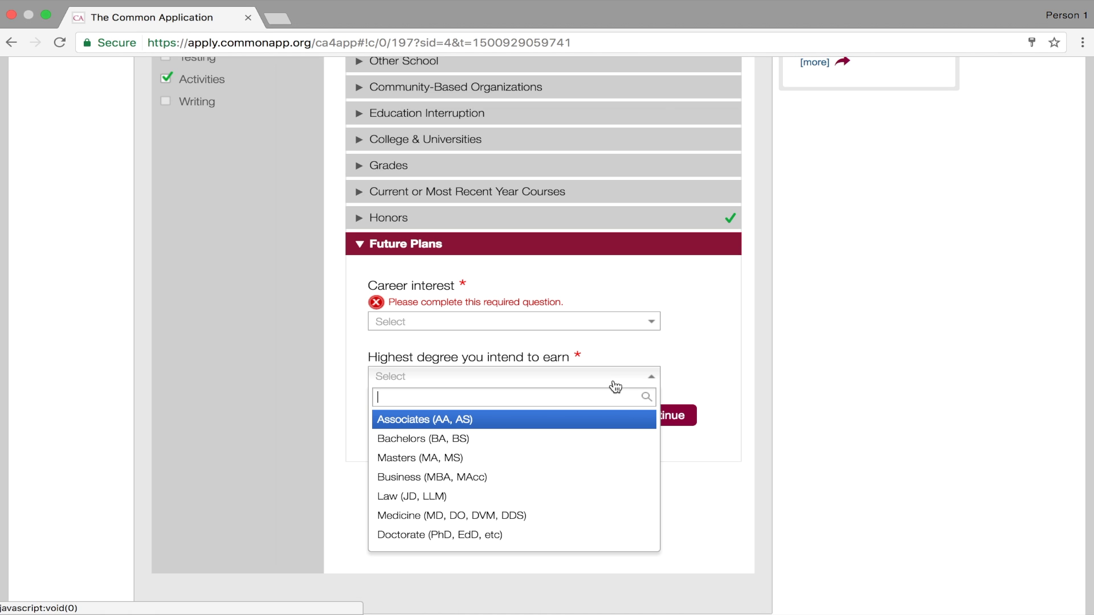
left_click(732, 333)
Open the Testing section, answer Yes to self-reporting standardized test scores or future test dates, and review the remaining Tests Taken questions
scroll(662, 345, "up", 5)
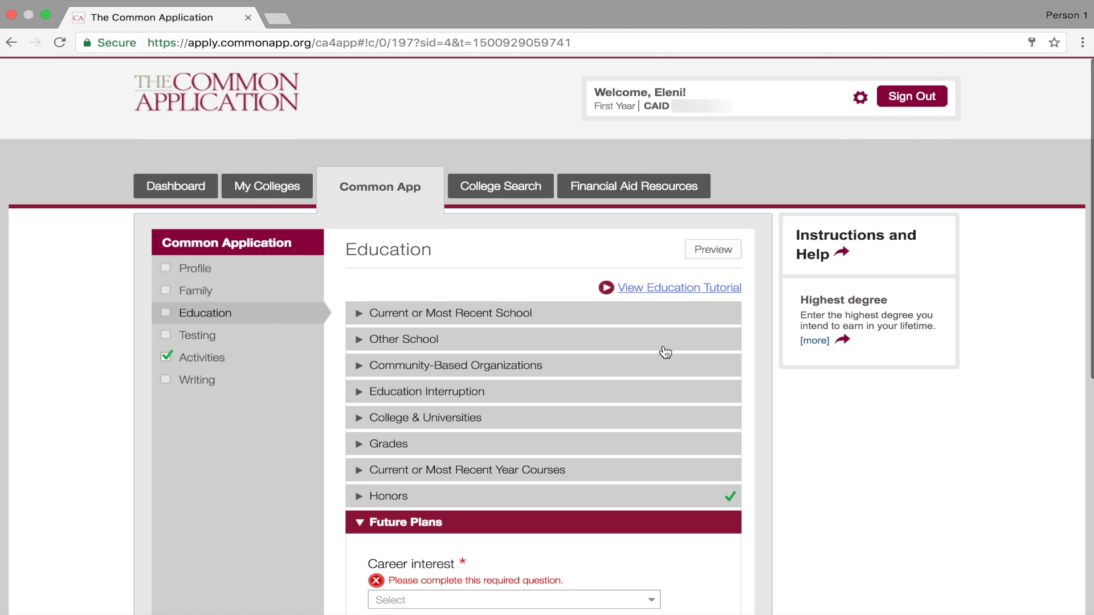
left_click(232, 340)
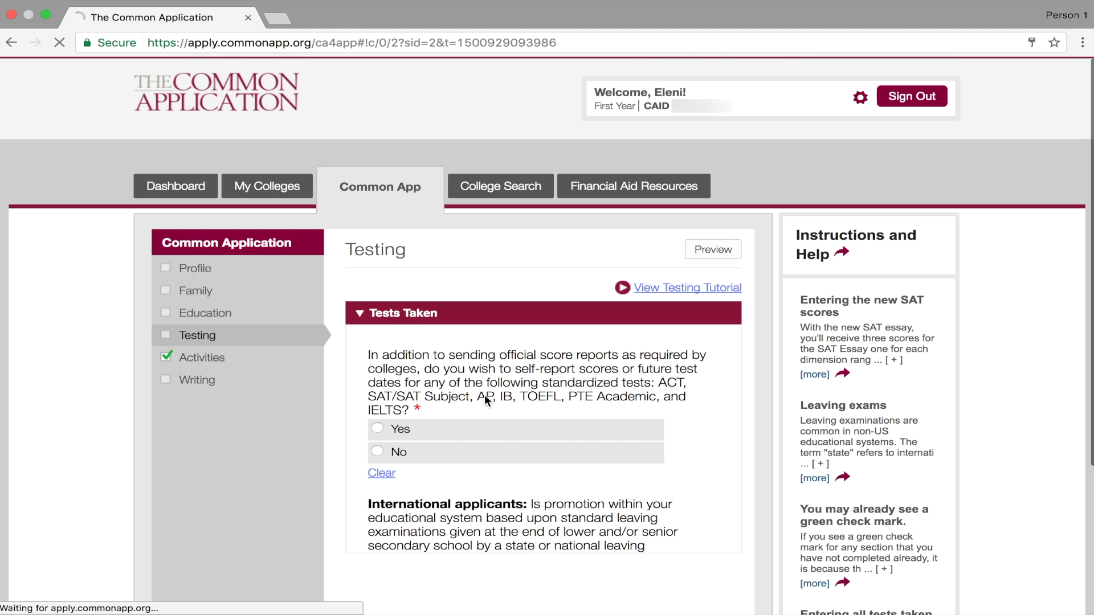
scroll(467, 440, "down", 2)
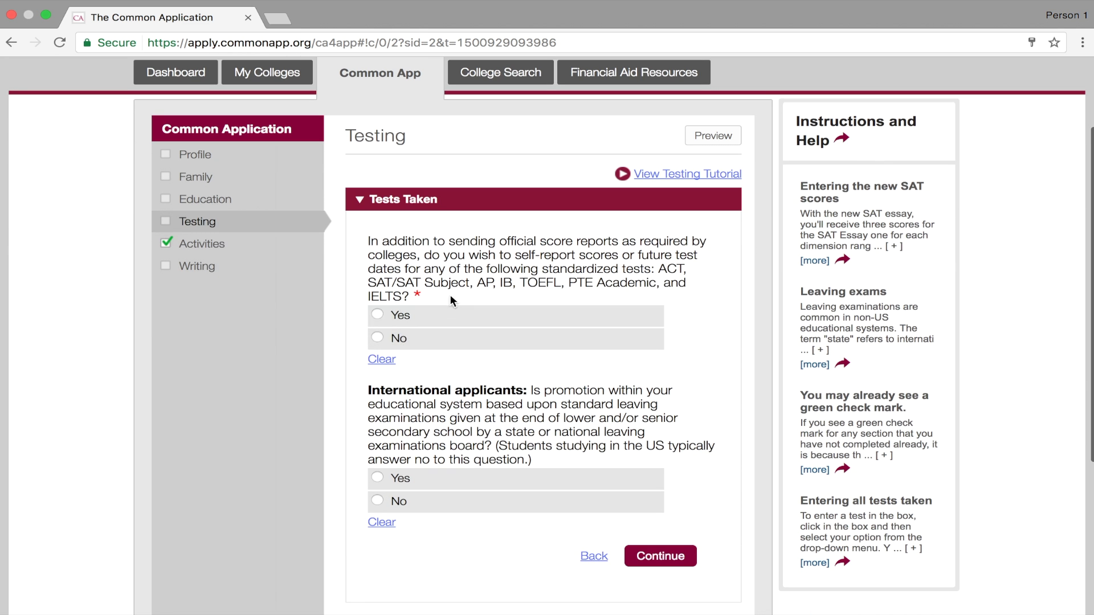
left_click(453, 315)
scroll(549, 429, "down", 2)
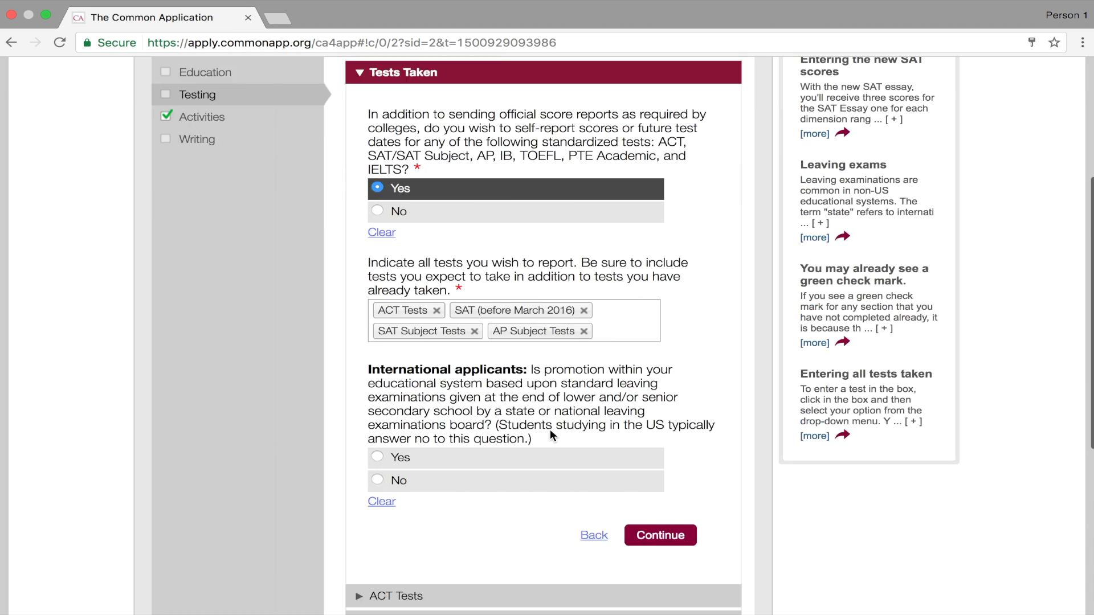
scroll(549, 429, "down", 2)
scroll(550, 429, "up", 1)
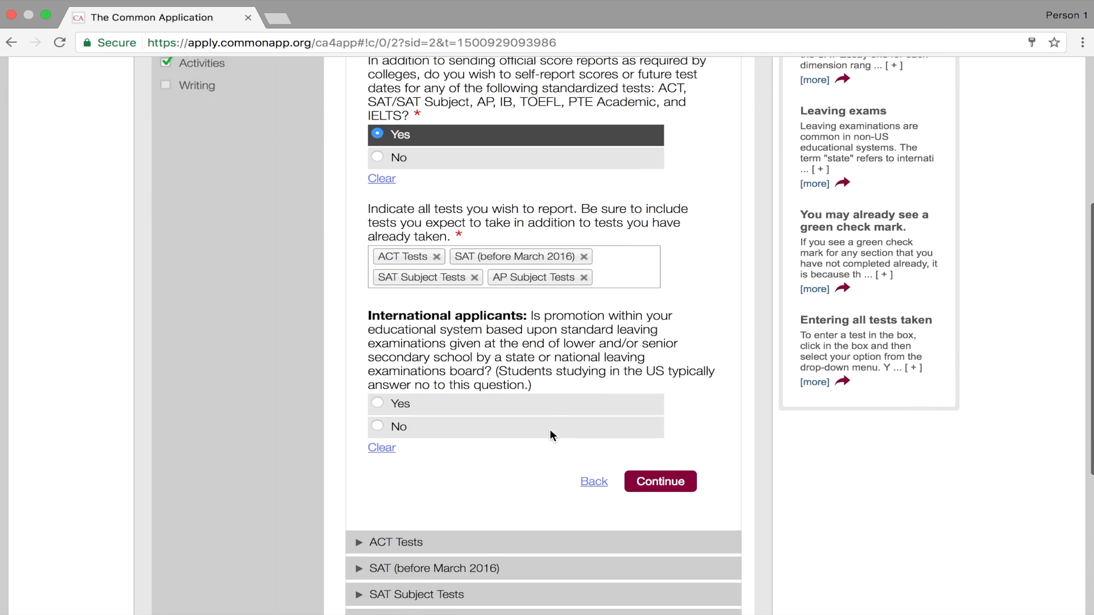
scroll(549, 429, "up", 1)
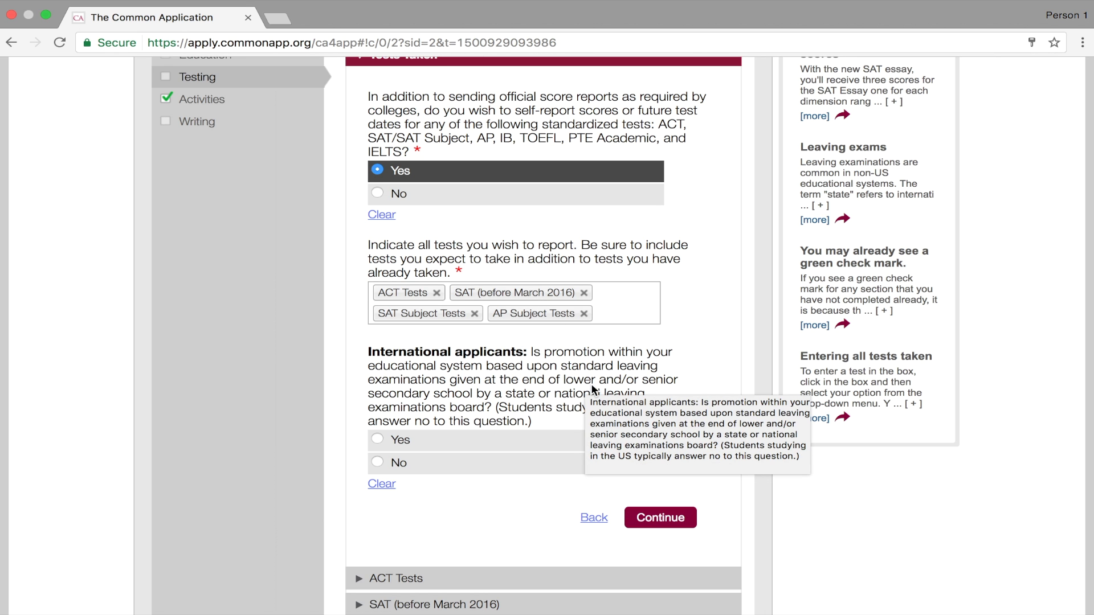
Open the ACT Tests subsection and review its score and test date questions through the Writing date
scroll(593, 410, "down", 3)
left_click(593, 430)
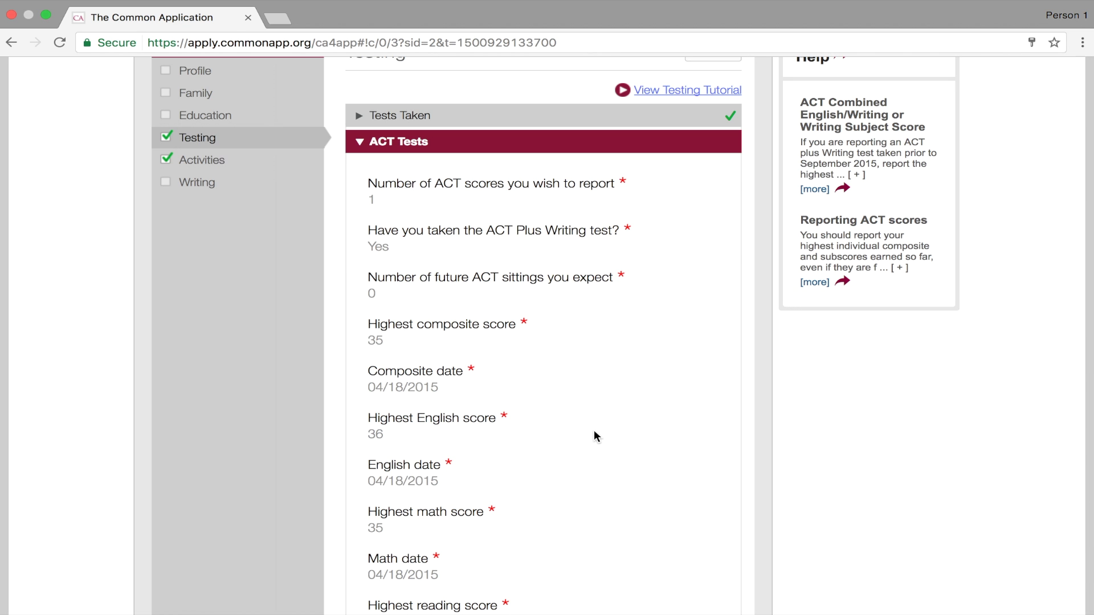
scroll(593, 436, "down", 7)
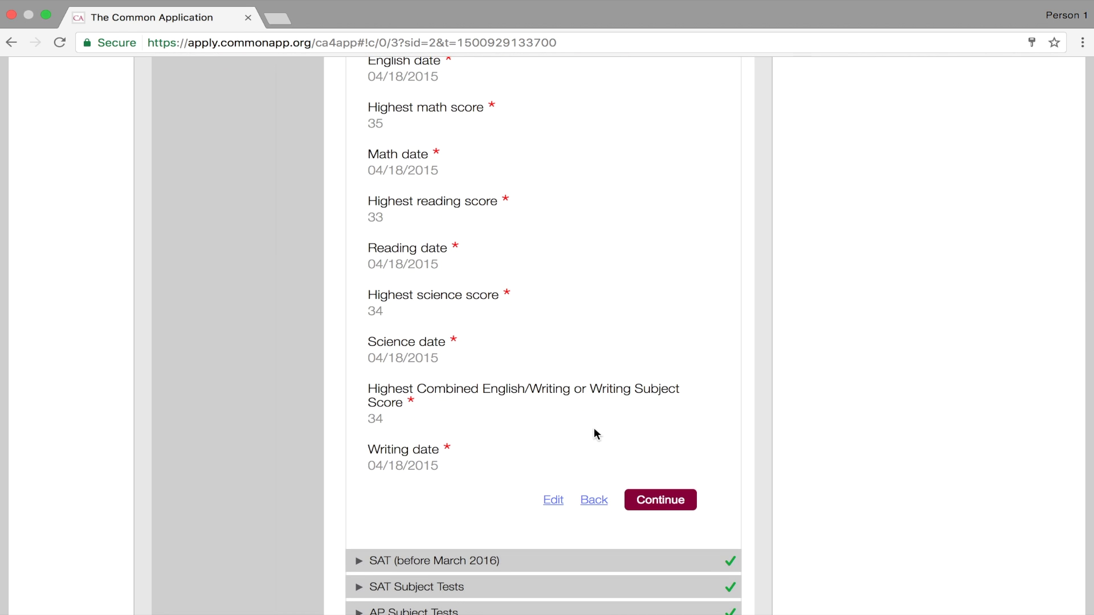
scroll(594, 433, "up", 8)
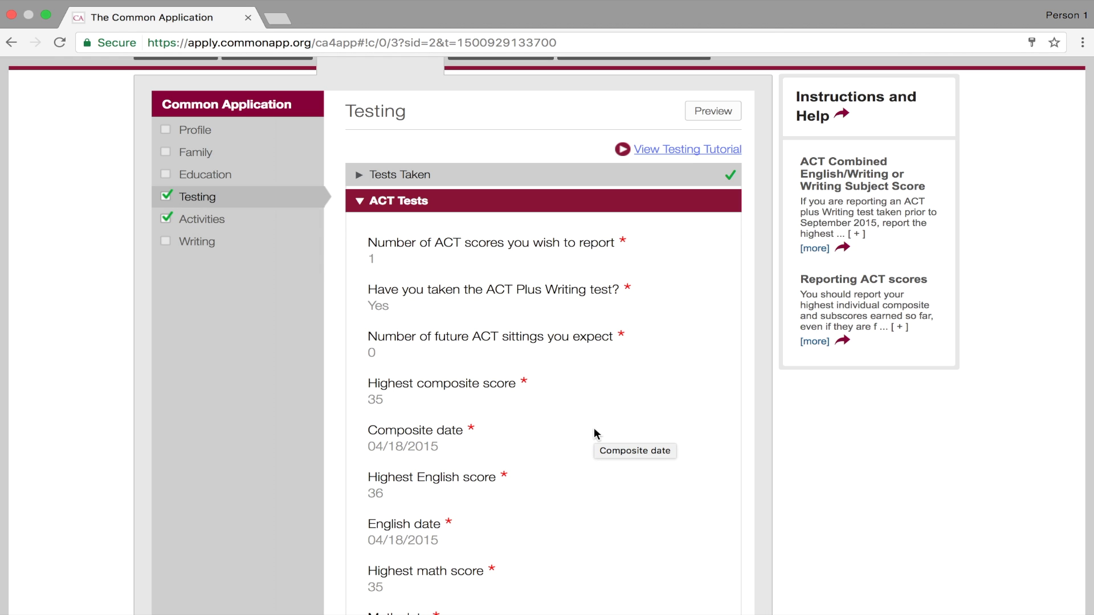
scroll(550, 403, "down", 9)
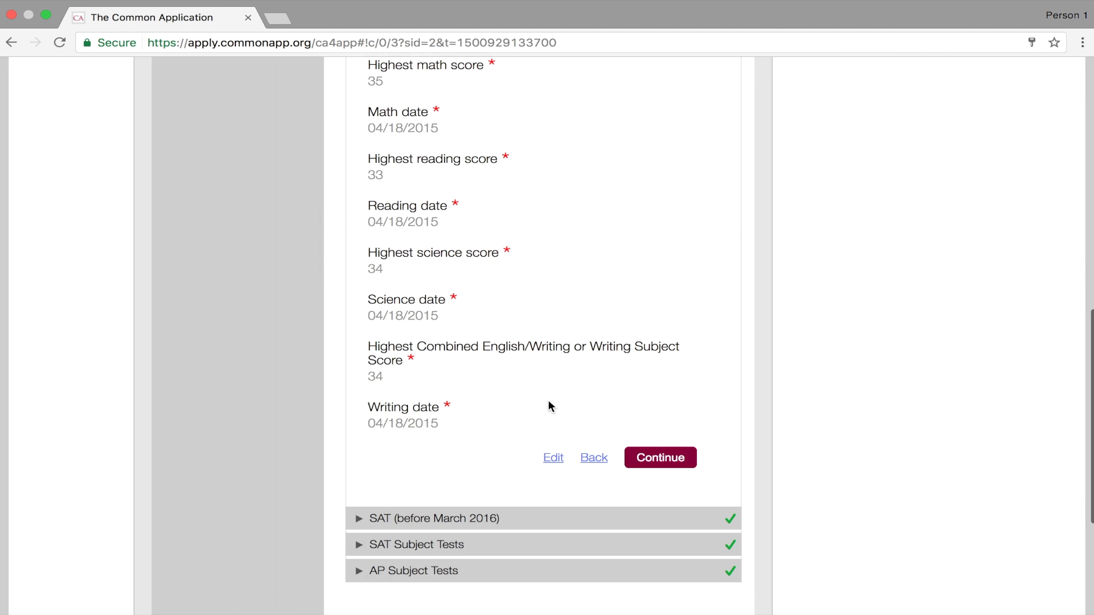
scroll(548, 402, "up", 1)
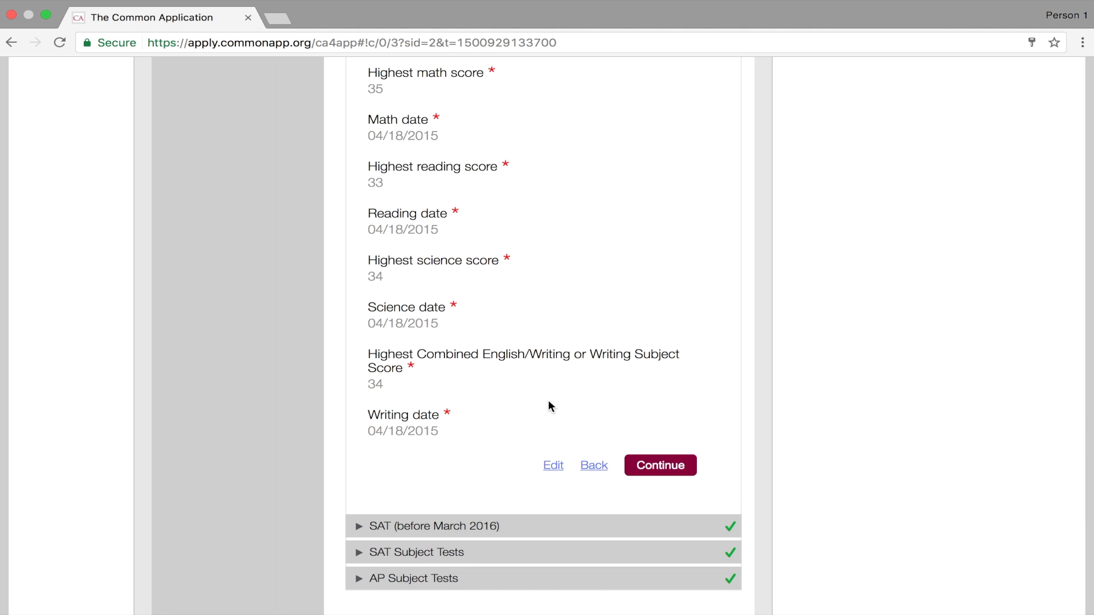
Open the AP Subject Tests subsection and review the date, subject and score entries of all the listed tests
left_click(508, 578)
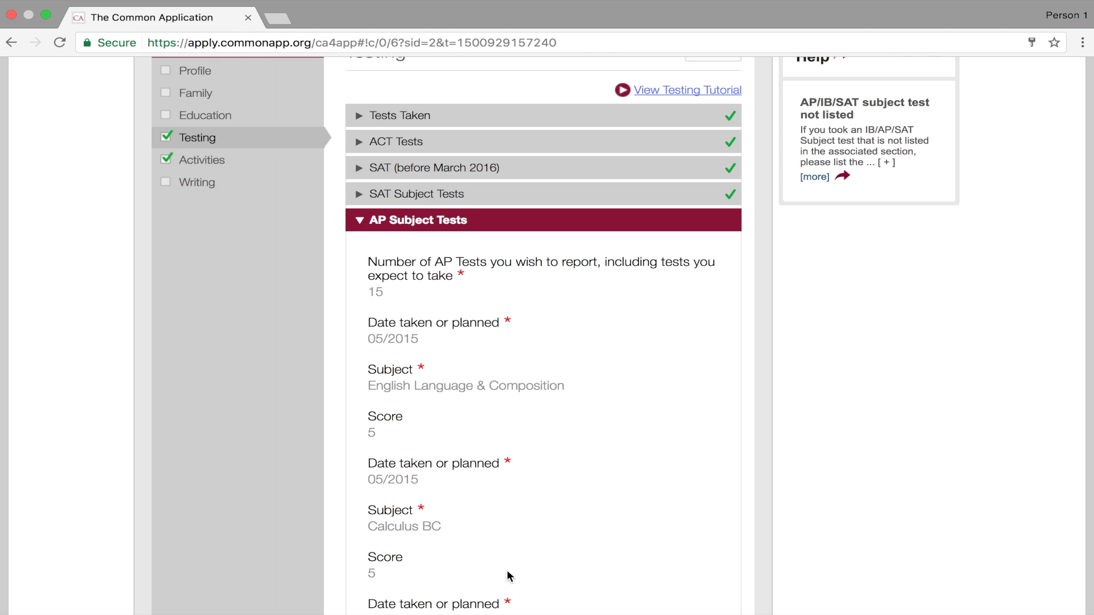
scroll(507, 571, "down", 1)
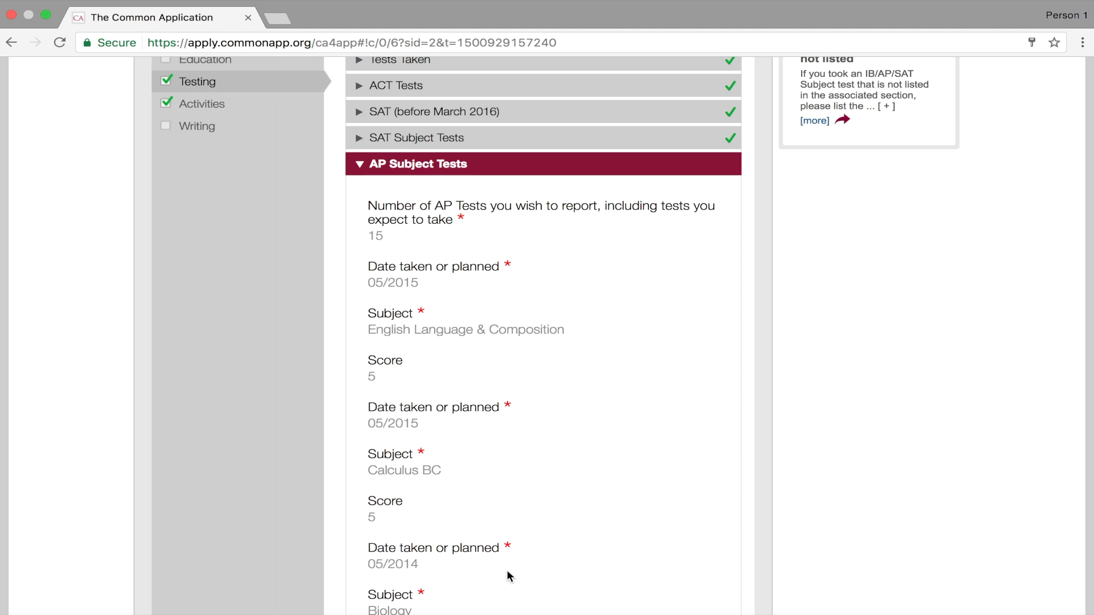
scroll(507, 570, "down", 1)
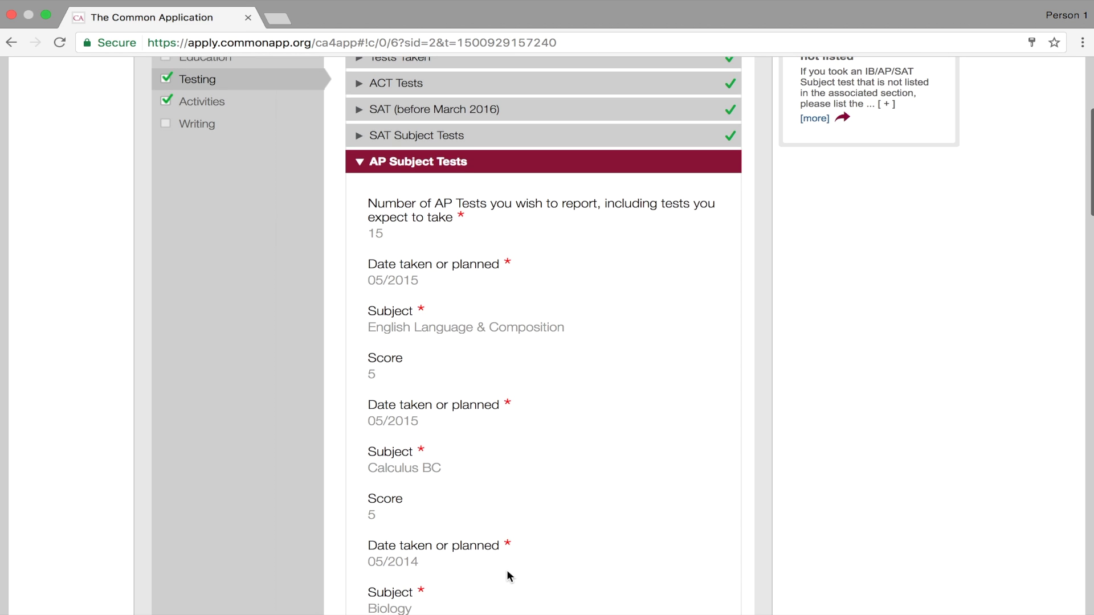
scroll(510, 576, "down", 1)
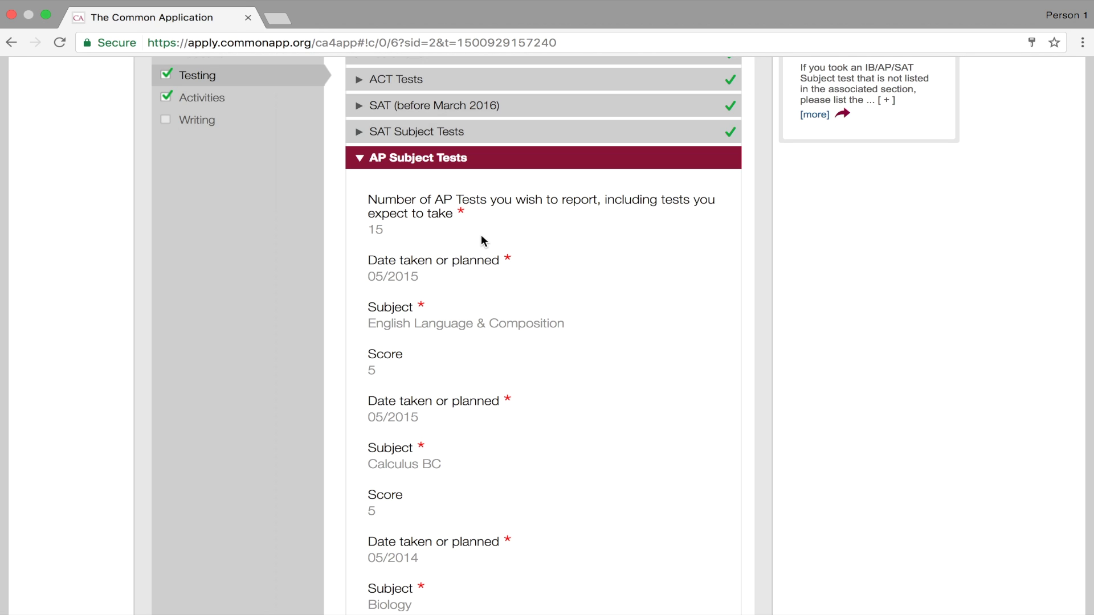
scroll(481, 240, "down", 20)
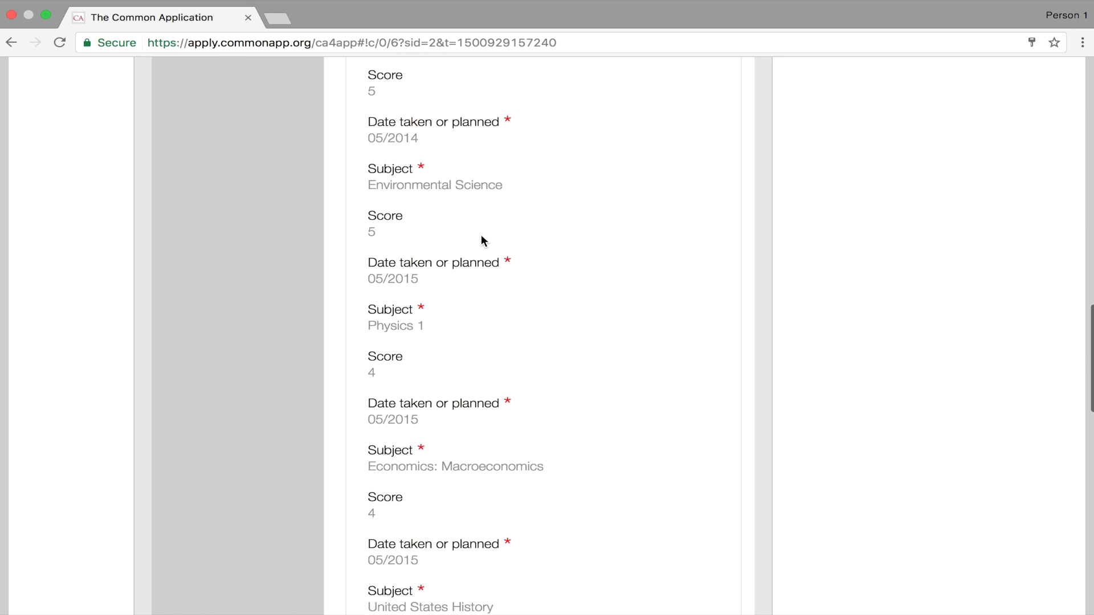
scroll(481, 240, "up", 5)
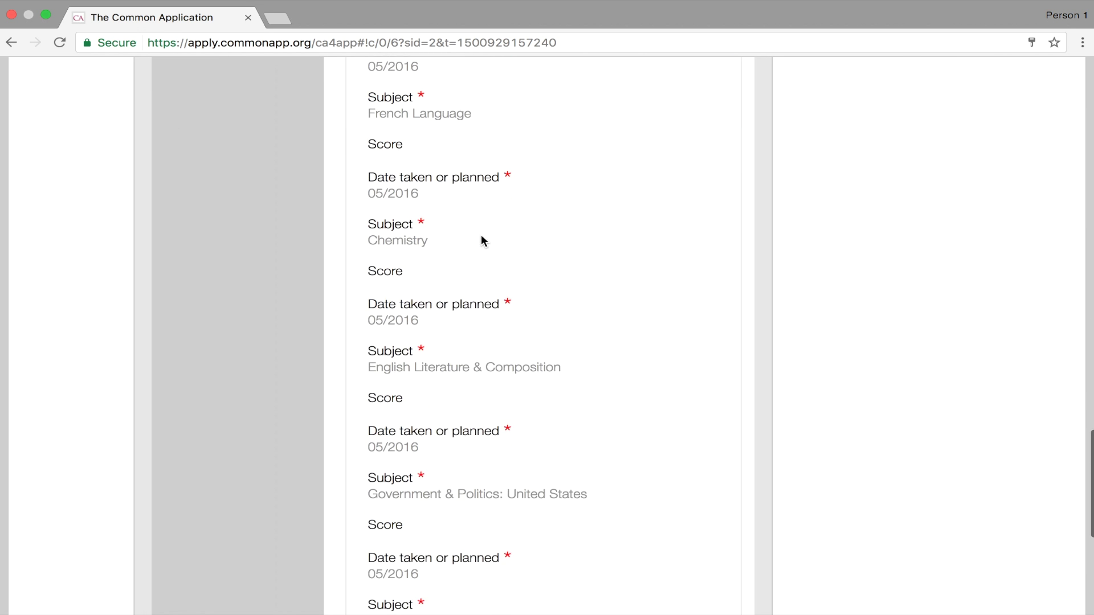
scroll(481, 236, "up", 1)
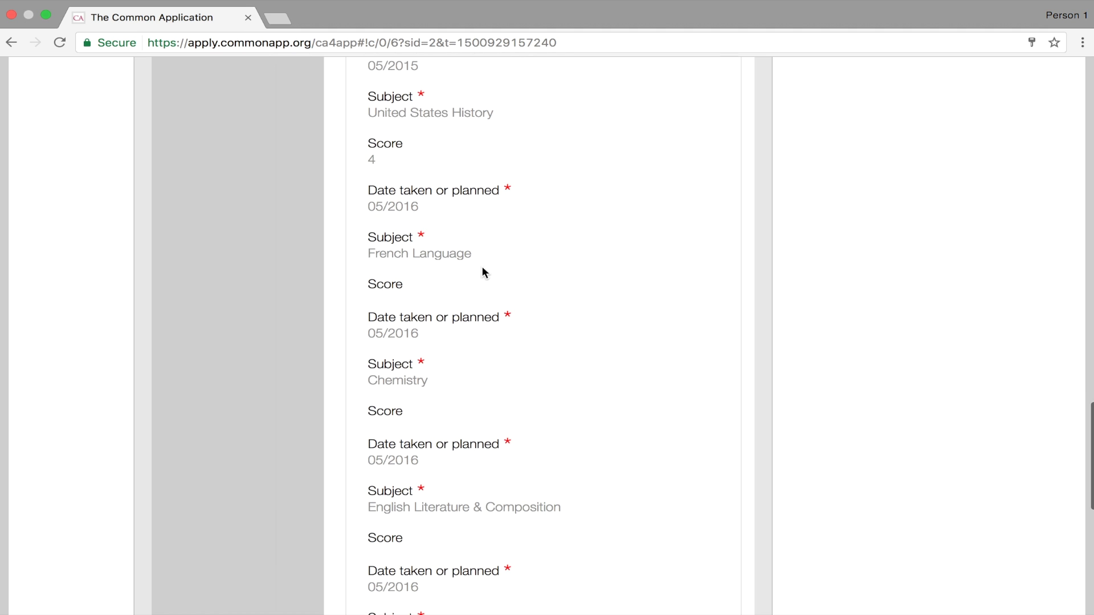
scroll(436, 389, "down", 3)
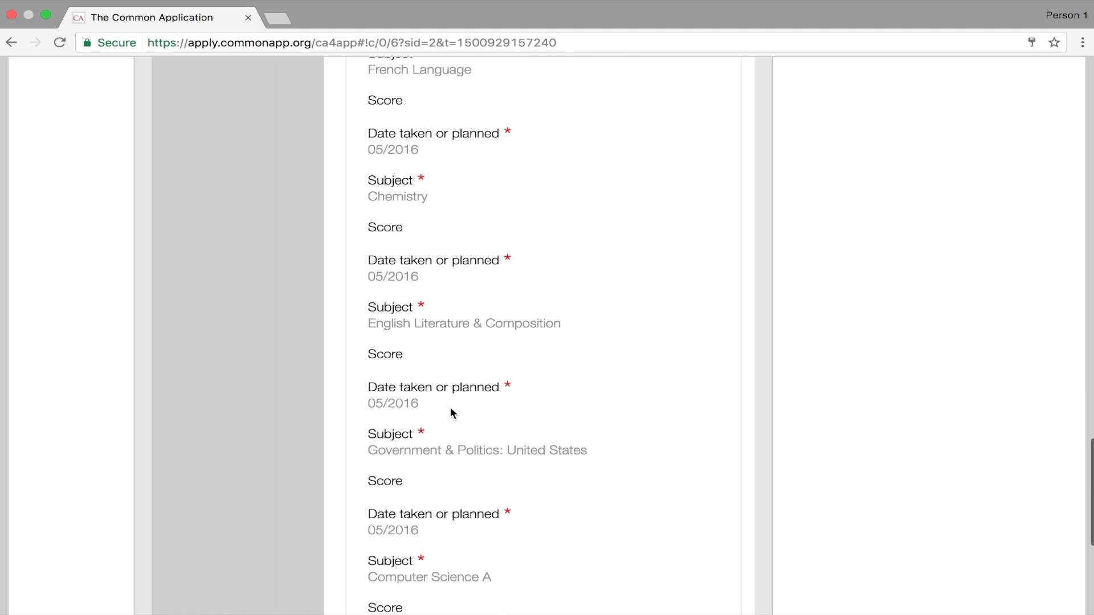
scroll(460, 484, "down", 3)
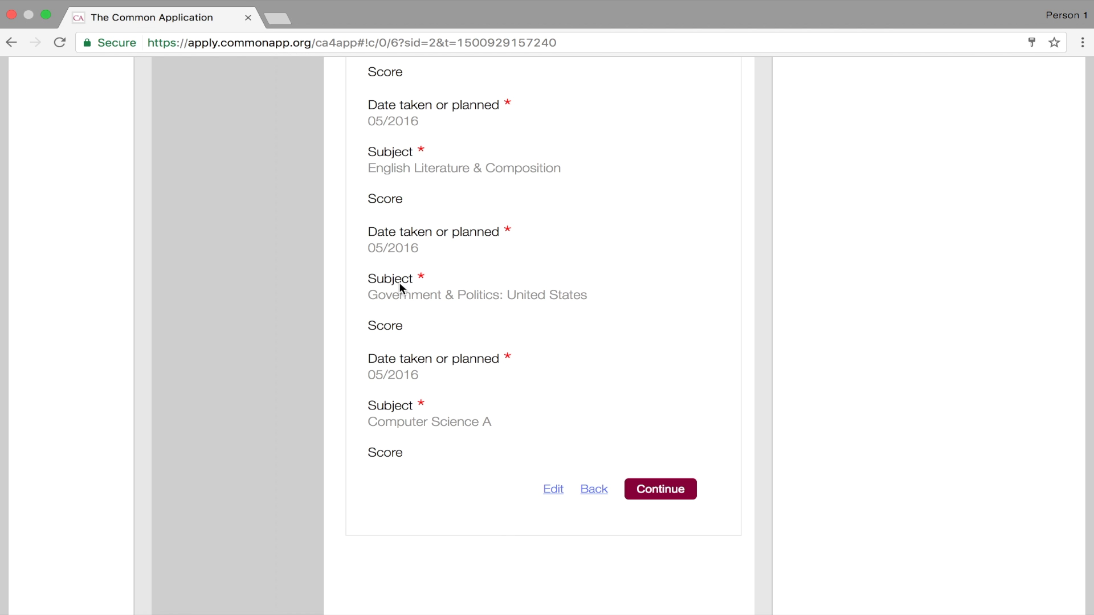
Open the AP Subject Tests entries for editing, check the choices for the number of tests to report, and leave without changing anything
scroll(430, 307, "up", 4)
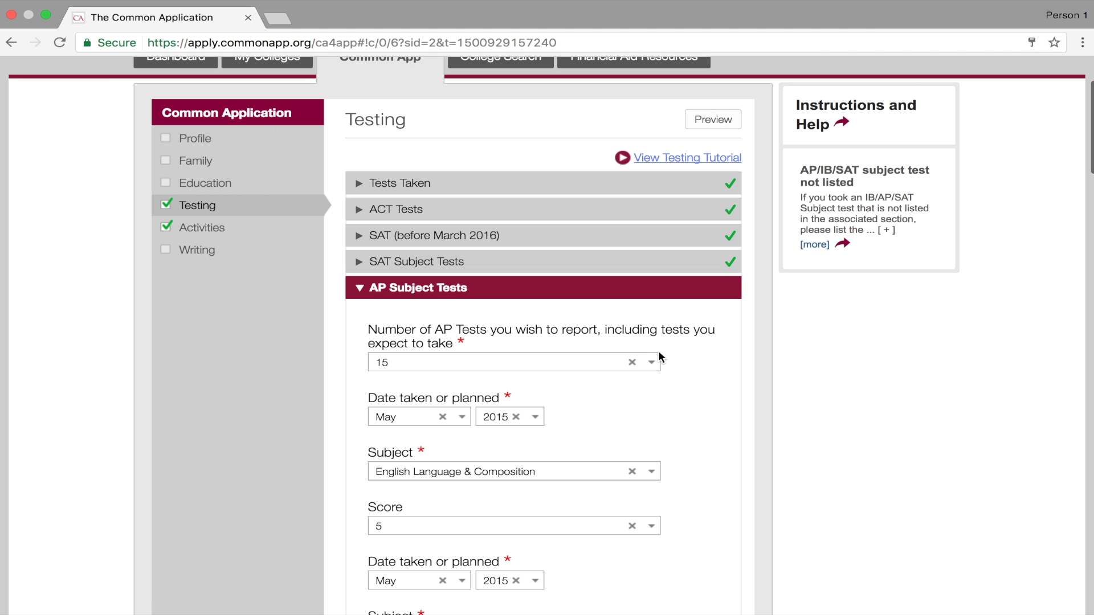
left_click(650, 362)
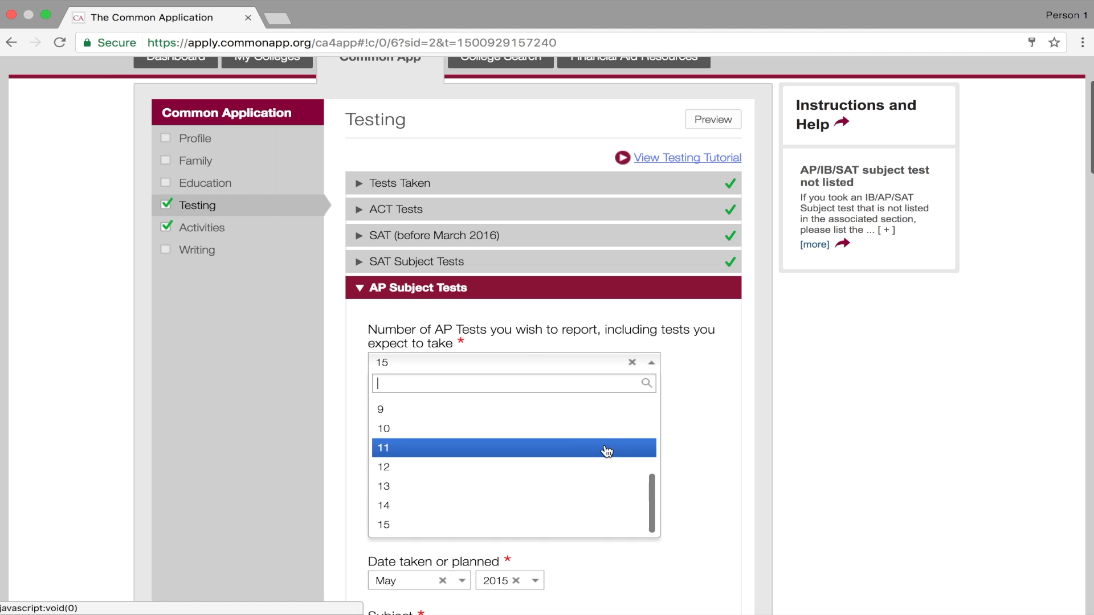
scroll(561, 475, "down", 3)
left_click(683, 322)
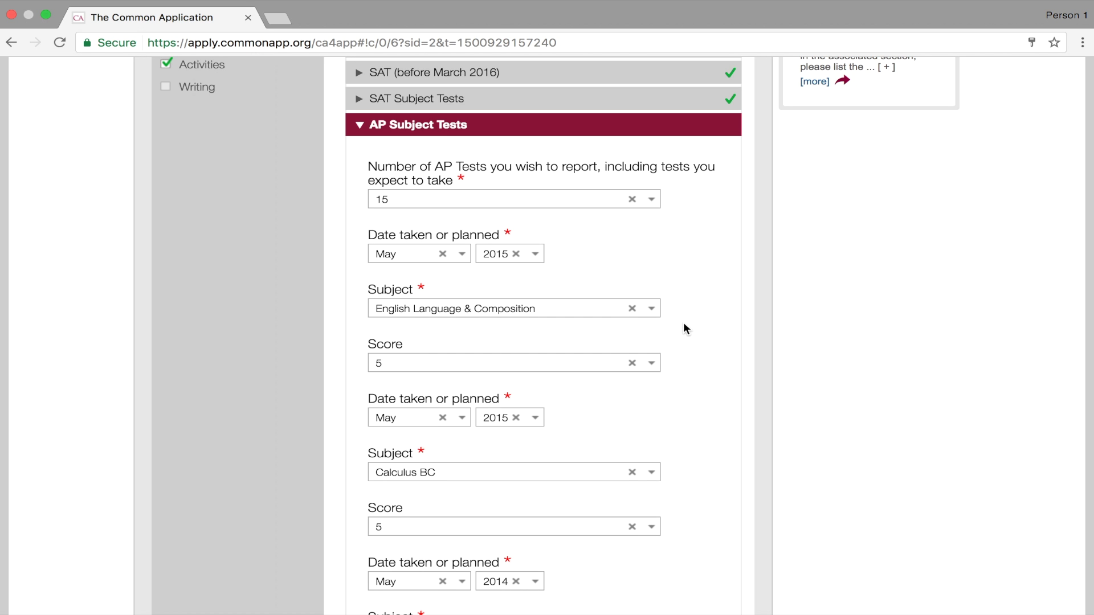
scroll(682, 322, "down", 20)
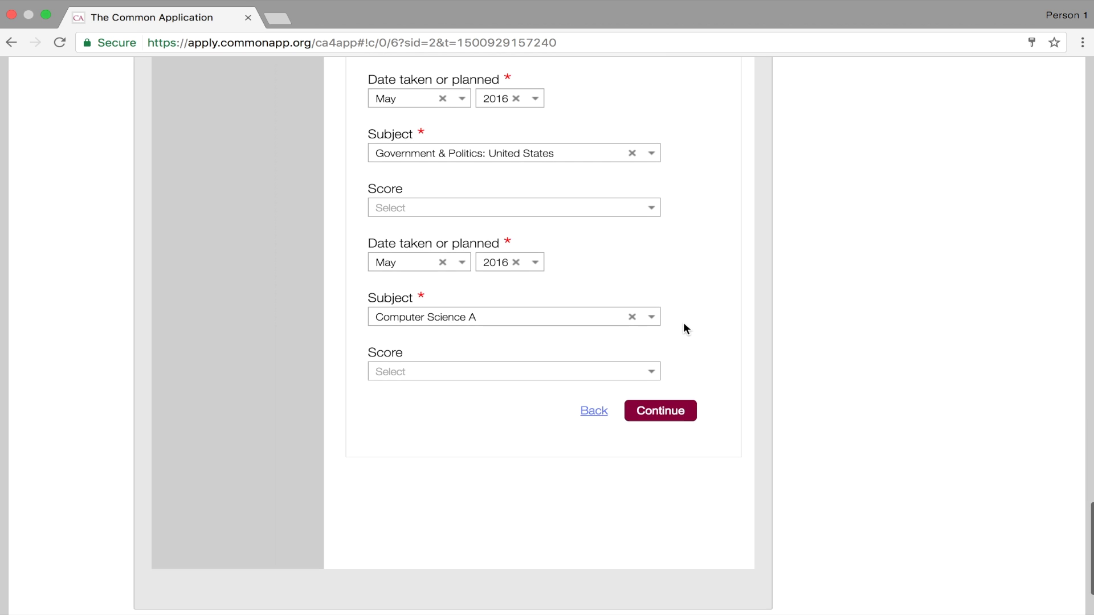
left_click(594, 412)
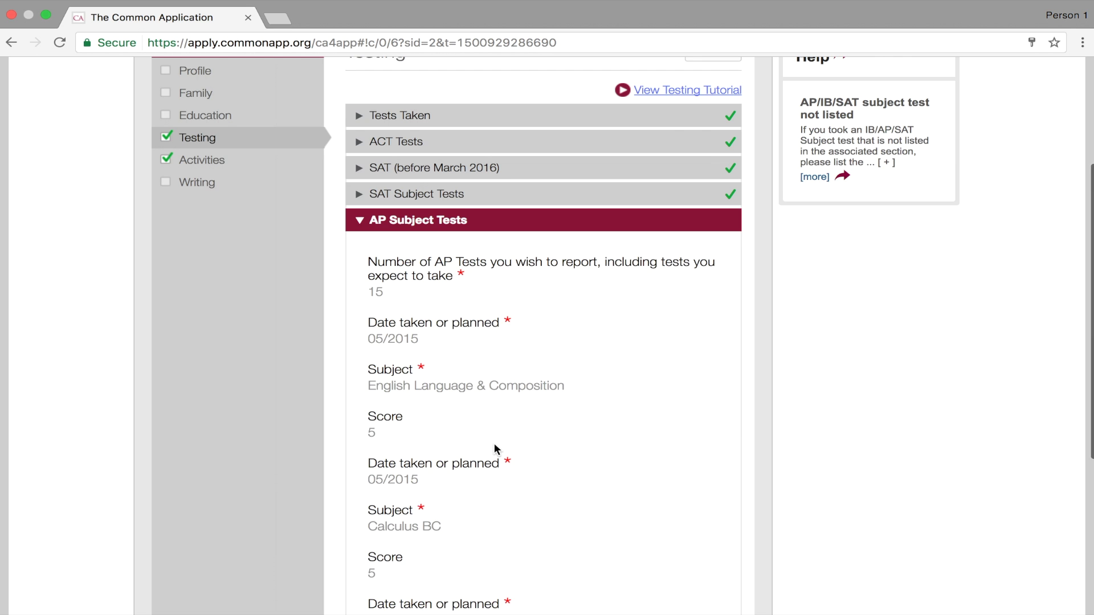
Compare the AP tests already taken and scored with the planned tests whose scores are left blank
scroll(496, 449, "down", 10)
scroll(494, 442, "down", 10)
scroll(494, 442, "up", 5)
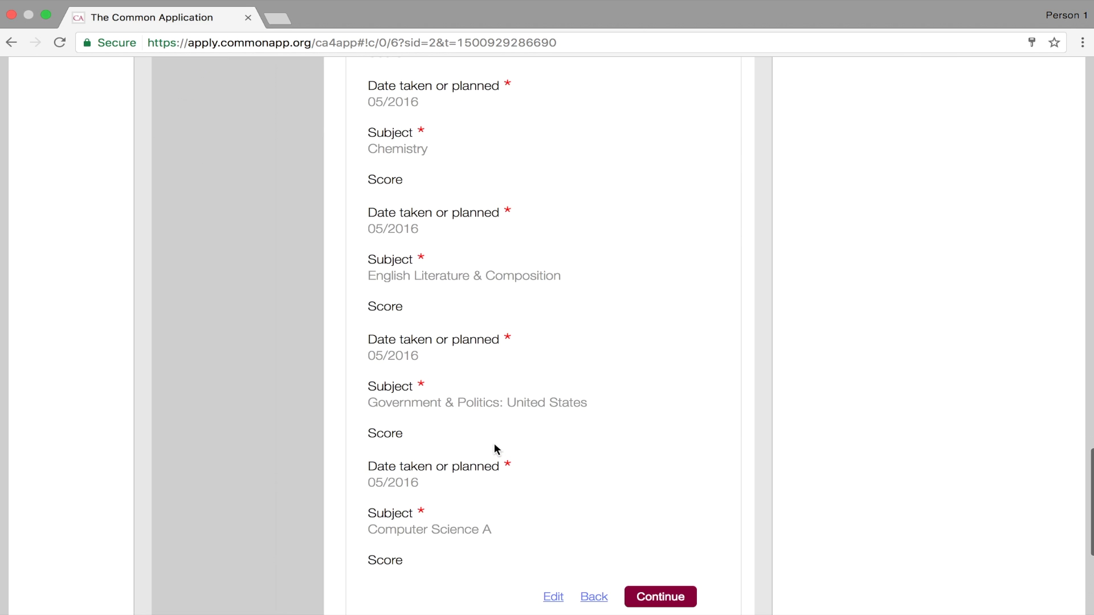
scroll(494, 442, "up", 10)
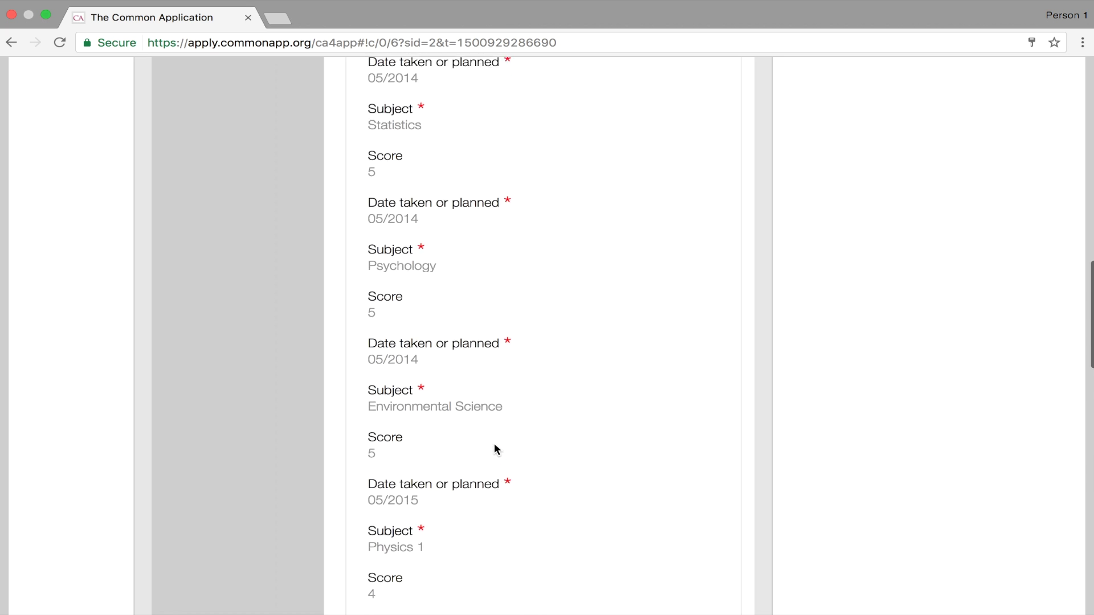
scroll(494, 449, "up", 10)
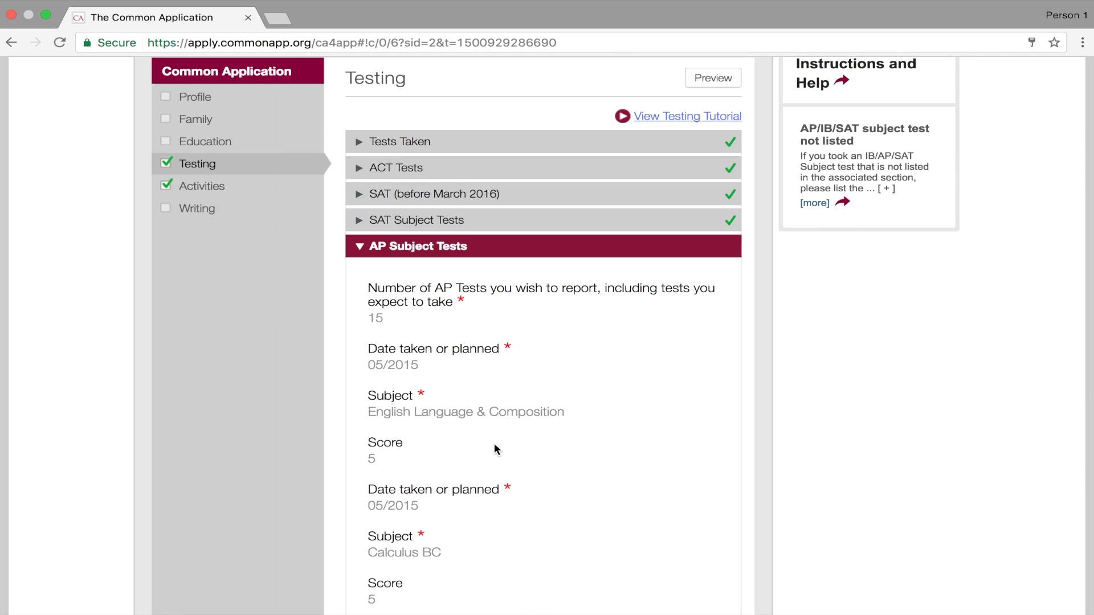
scroll(494, 443, "down", 5)
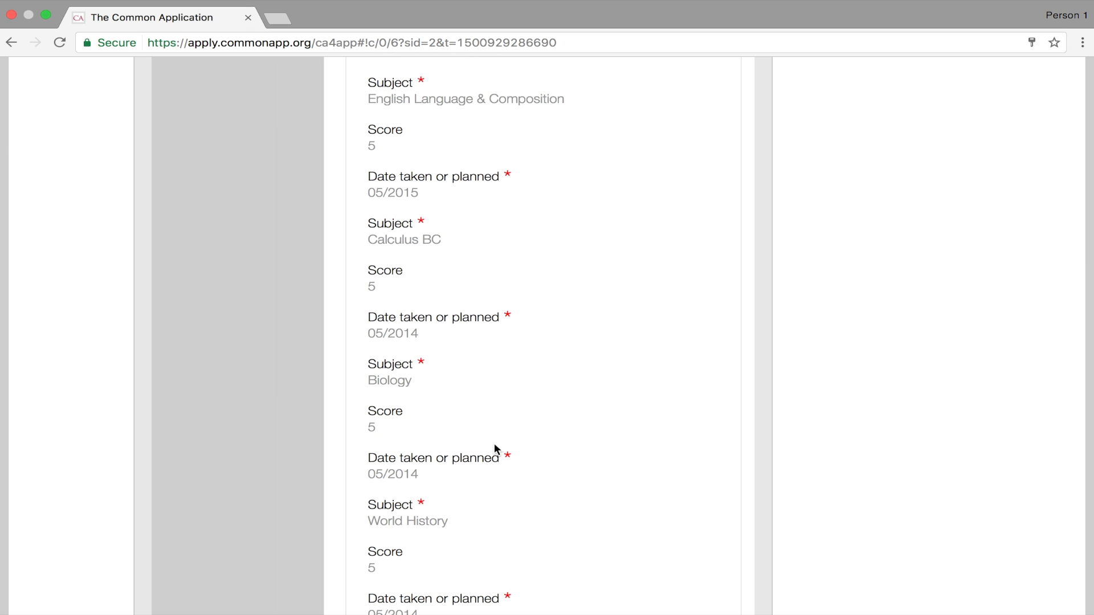
scroll(495, 448, "down", 5)
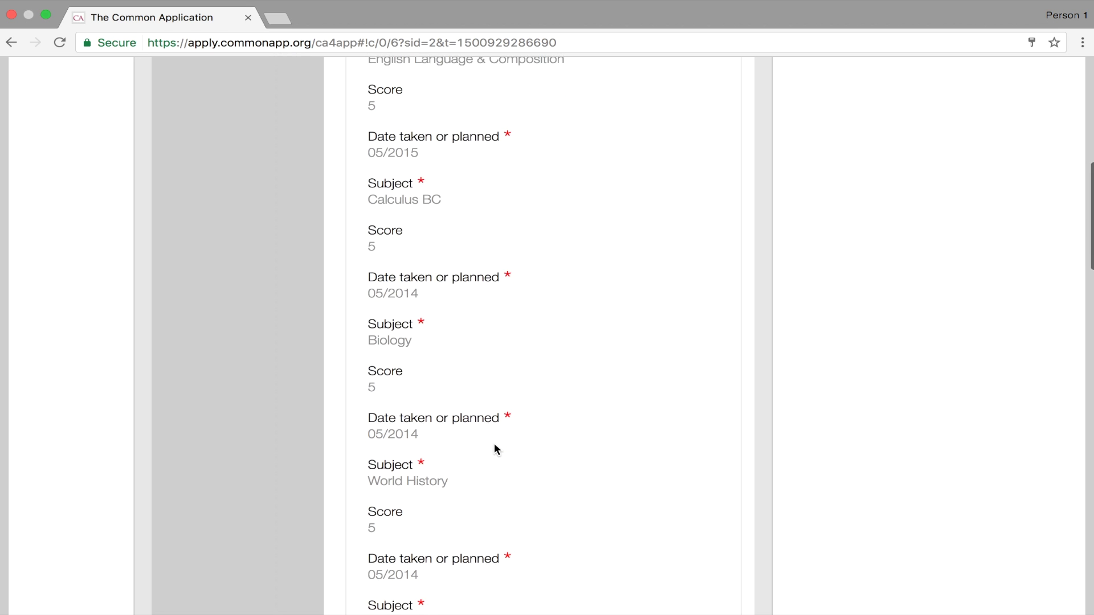
scroll(495, 448, "down", 15)
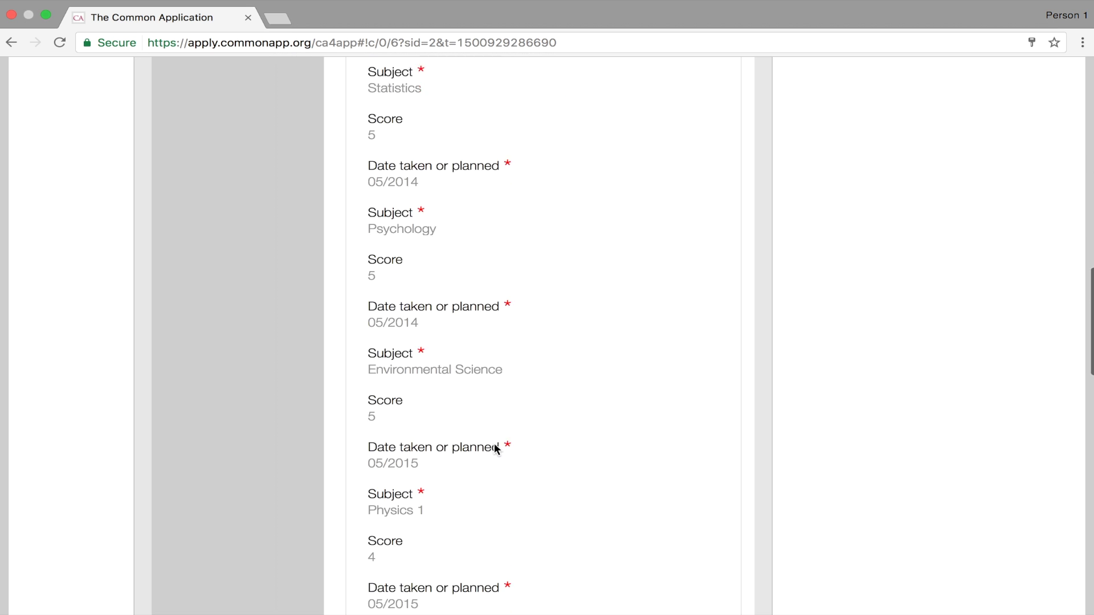
scroll(494, 450, "up", 4)
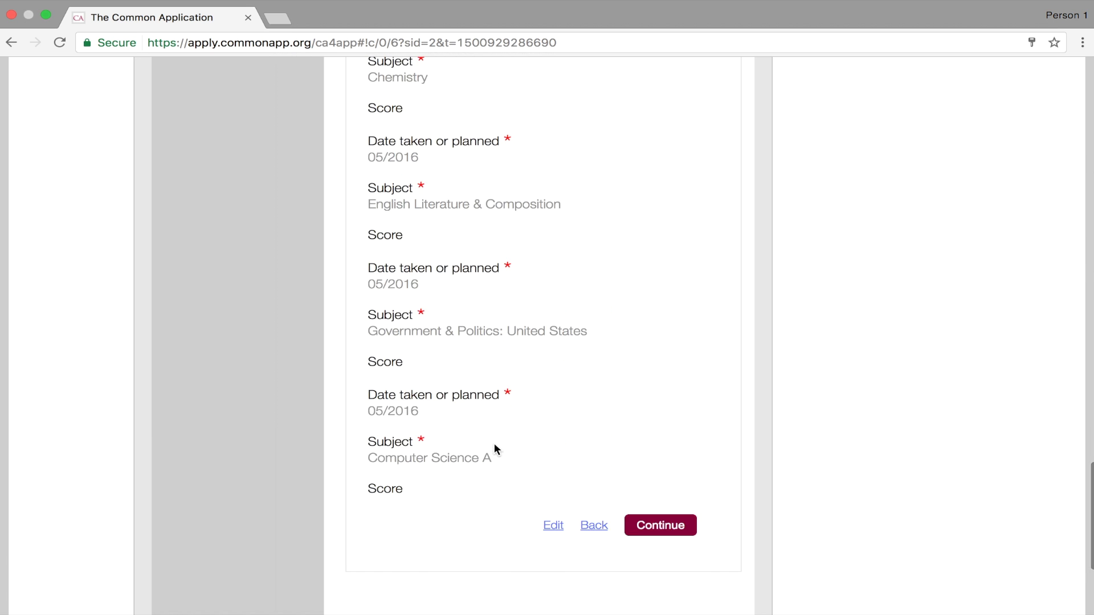
scroll(494, 447, "up", 20)
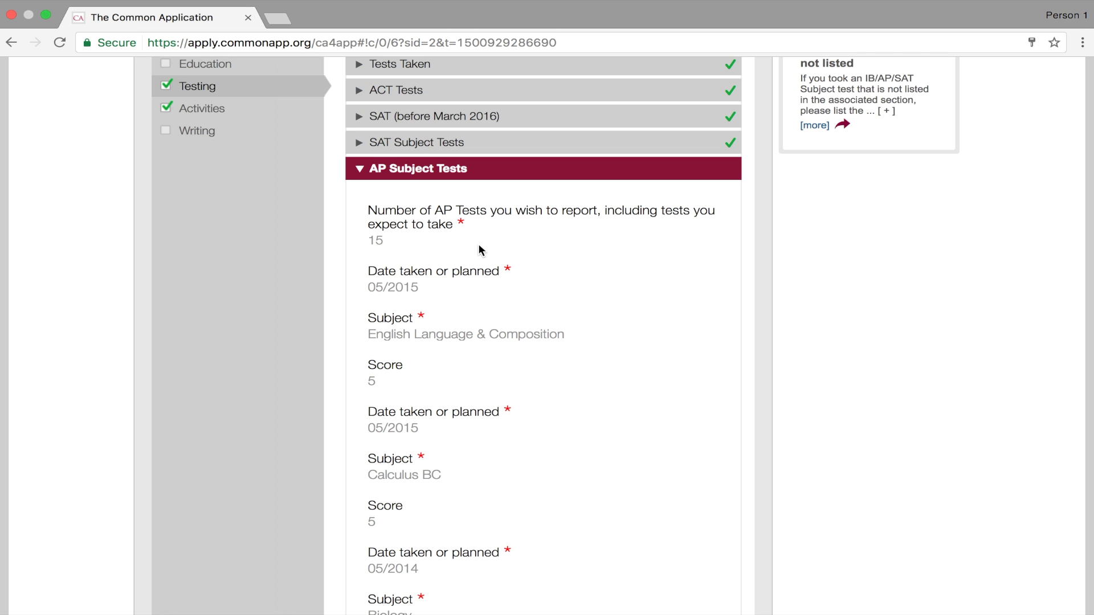
scroll(479, 248, "down", 20)
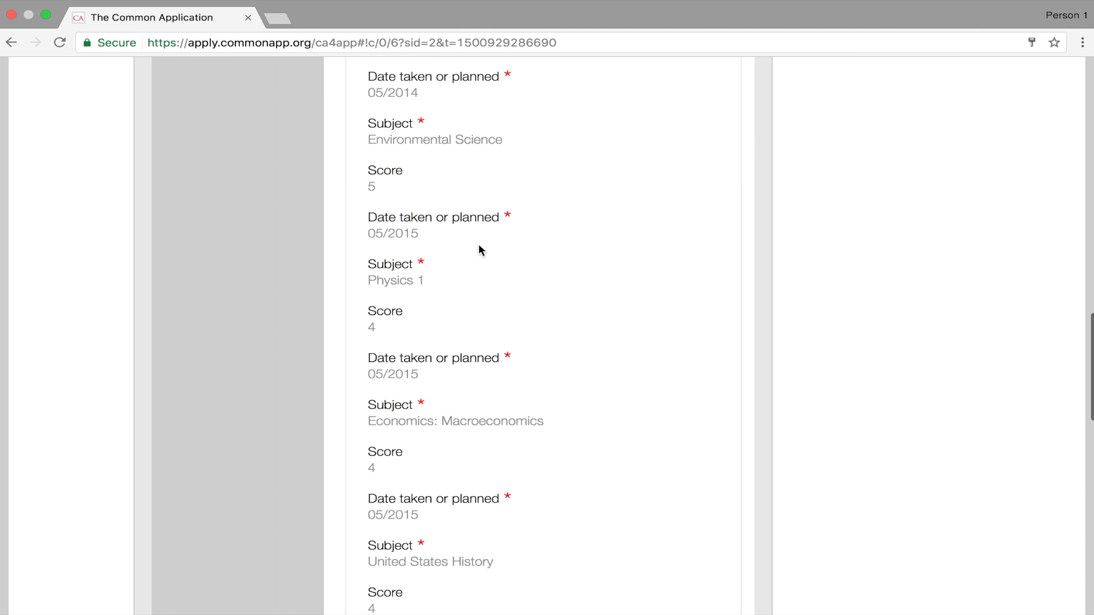
scroll(479, 249, "up", 5)
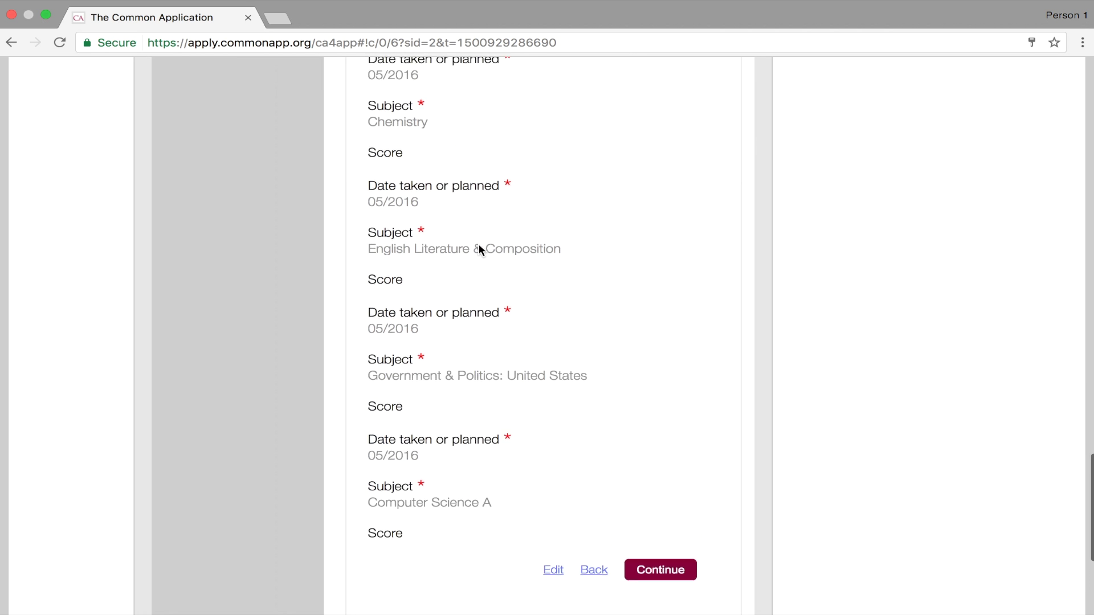